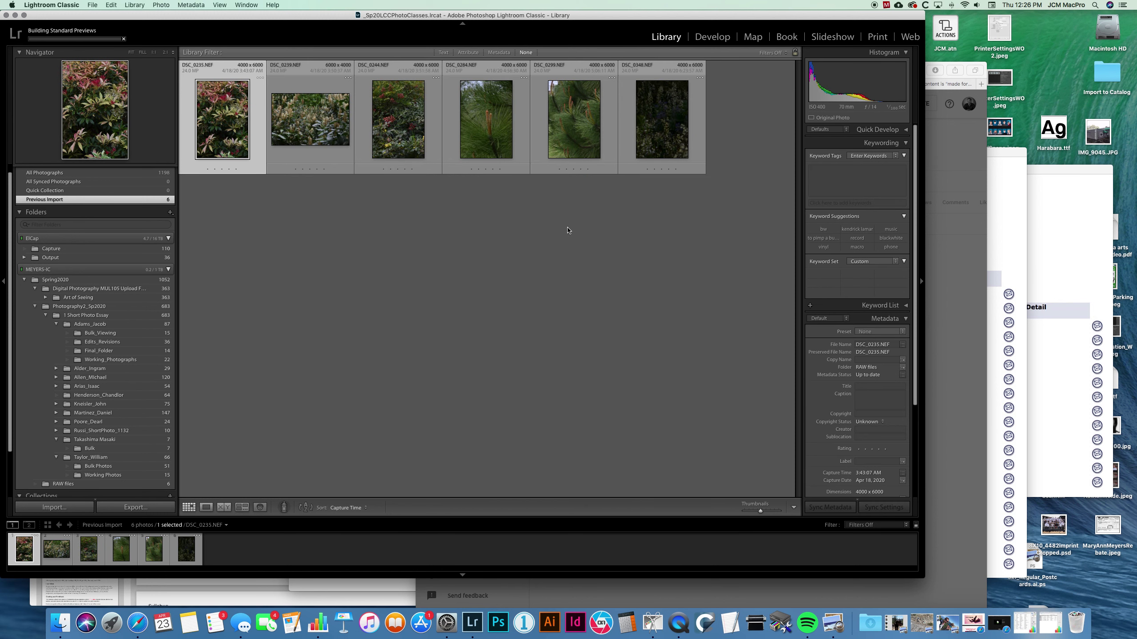
Open the selected photo DSC_0235.NEF in the Develop module, leaving the library filter off
left_click(499, 52)
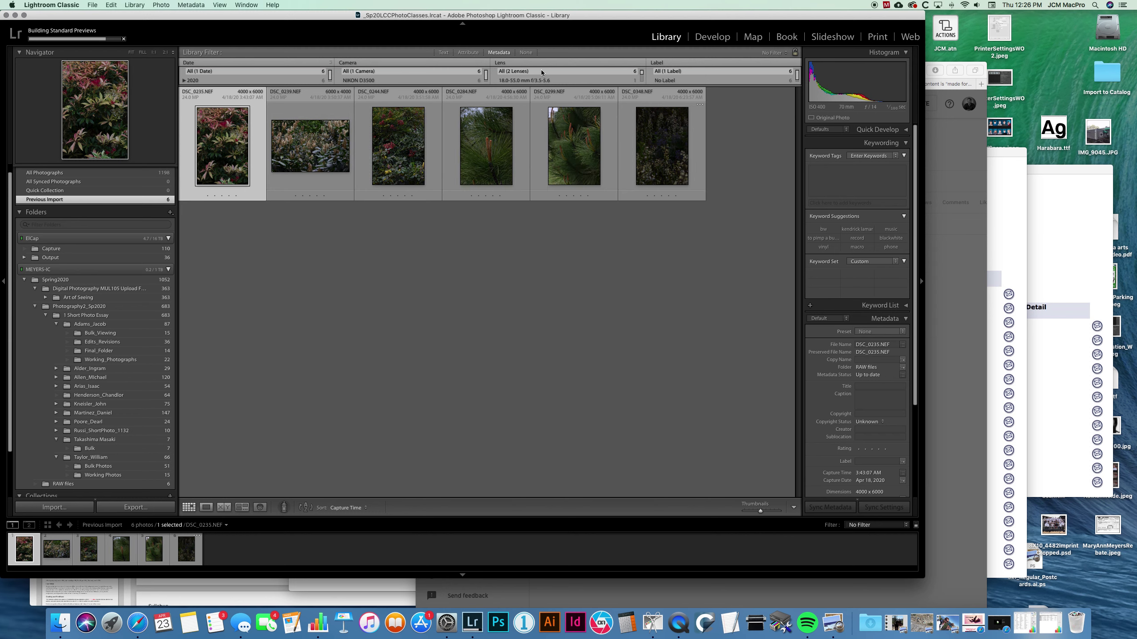
left_click(526, 52)
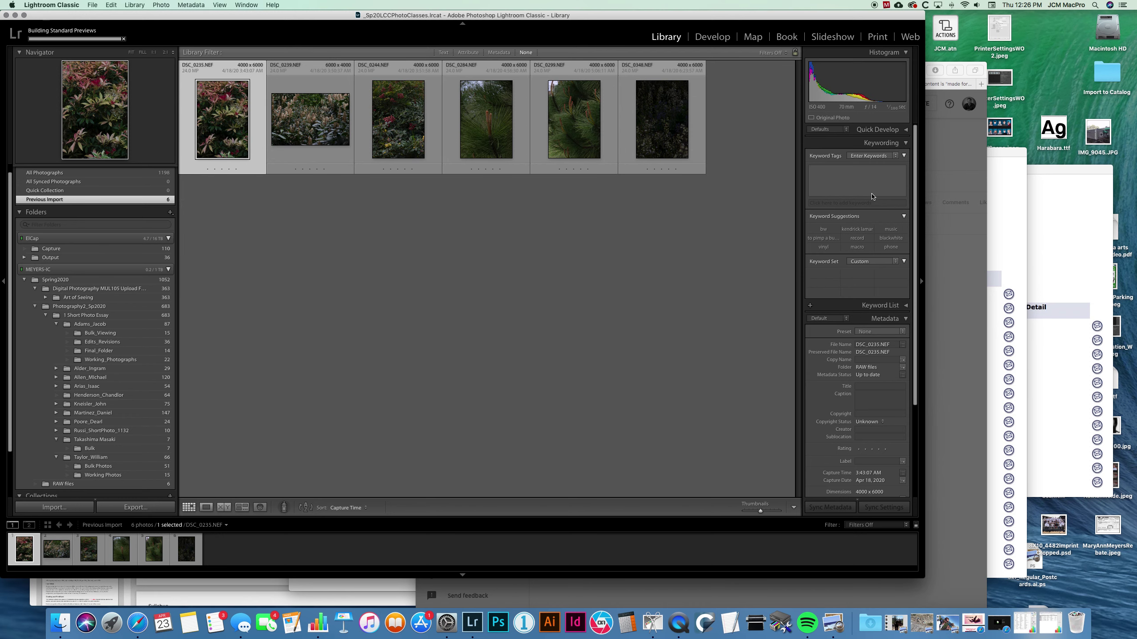
left_click(718, 37)
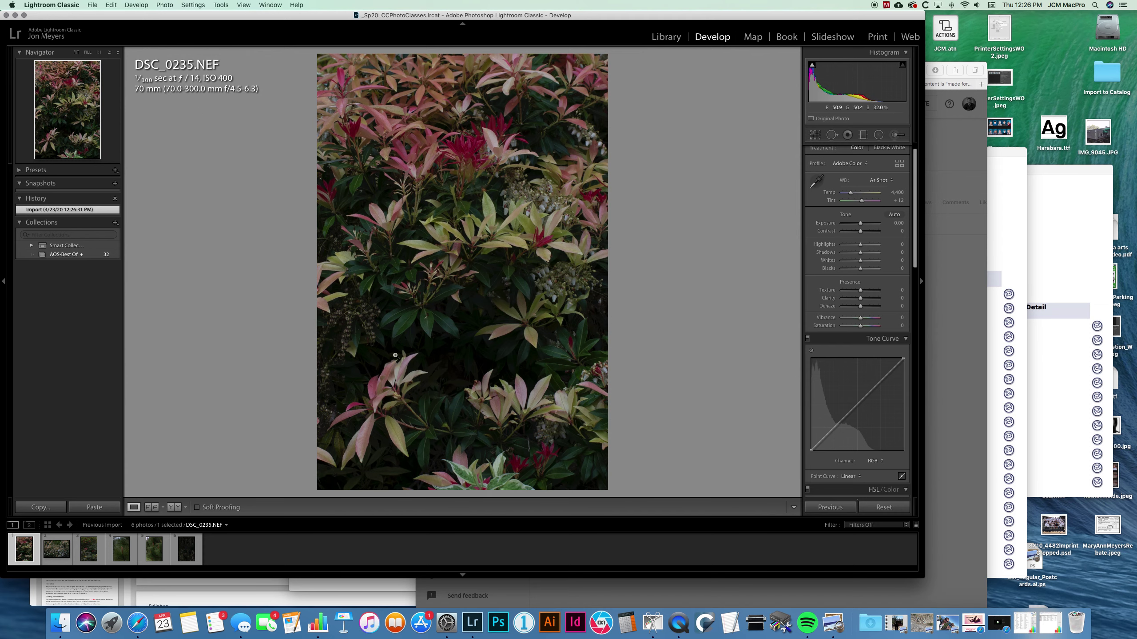
Widen the program window and go through the imported photos one by one up to DSC_0348.NEF
key("Right")
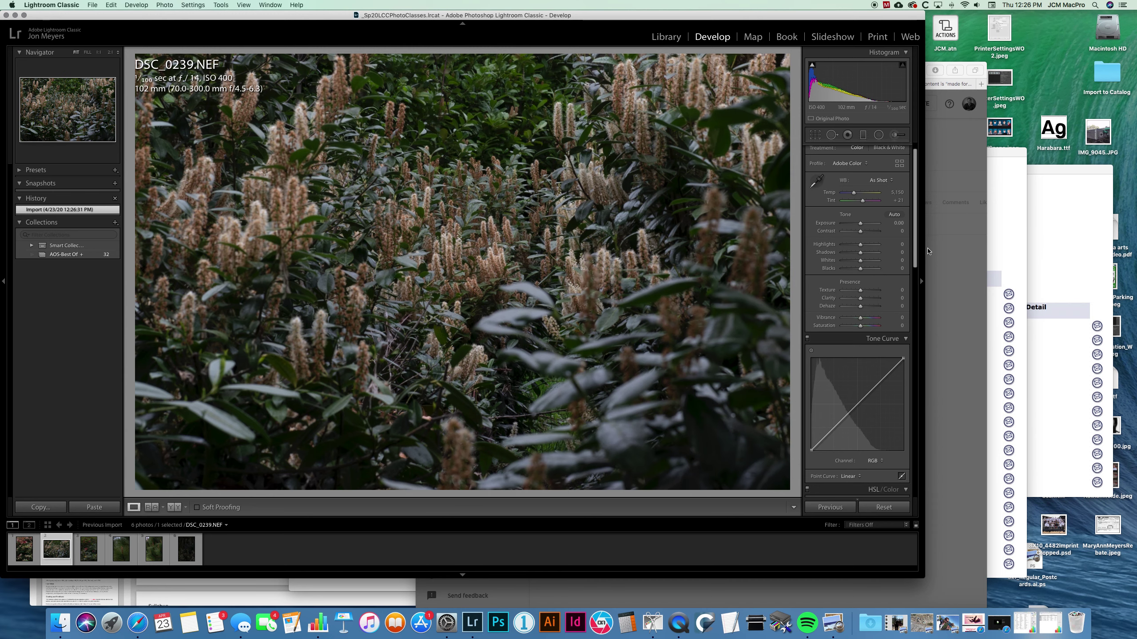
left_click_drag(924, 251, 1132, 251)
key("Right")
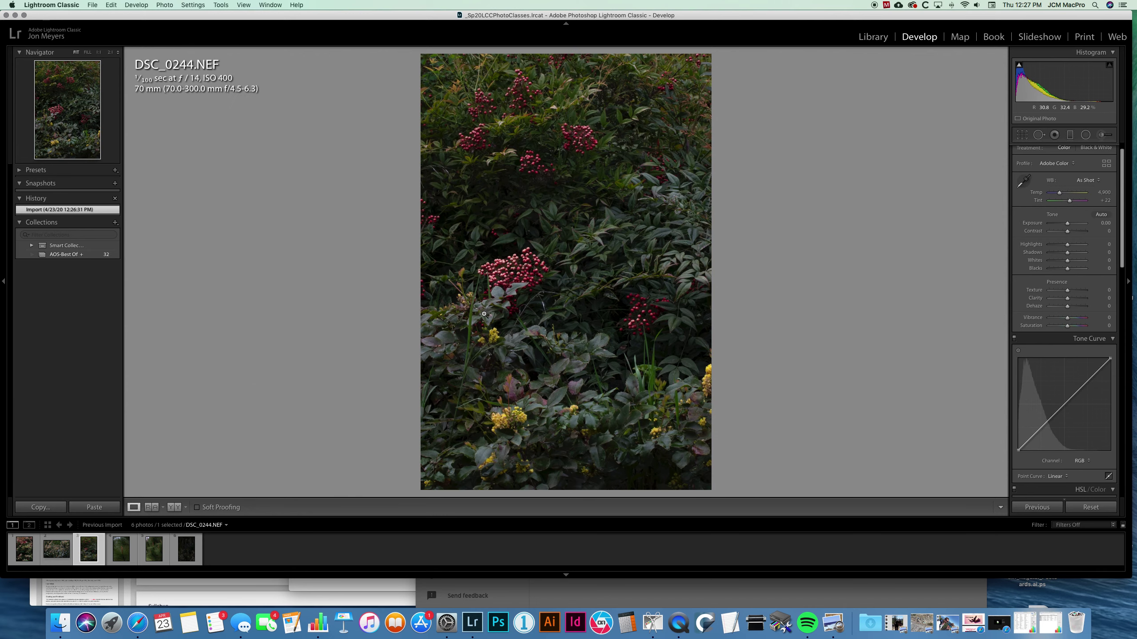
key("Right")
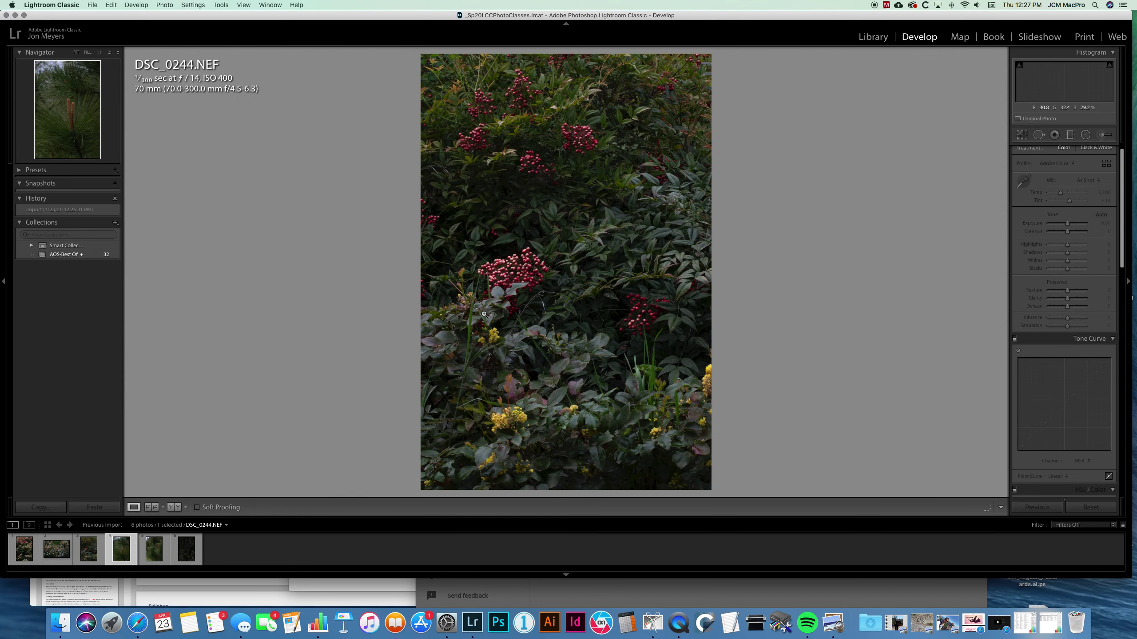
key("Right")
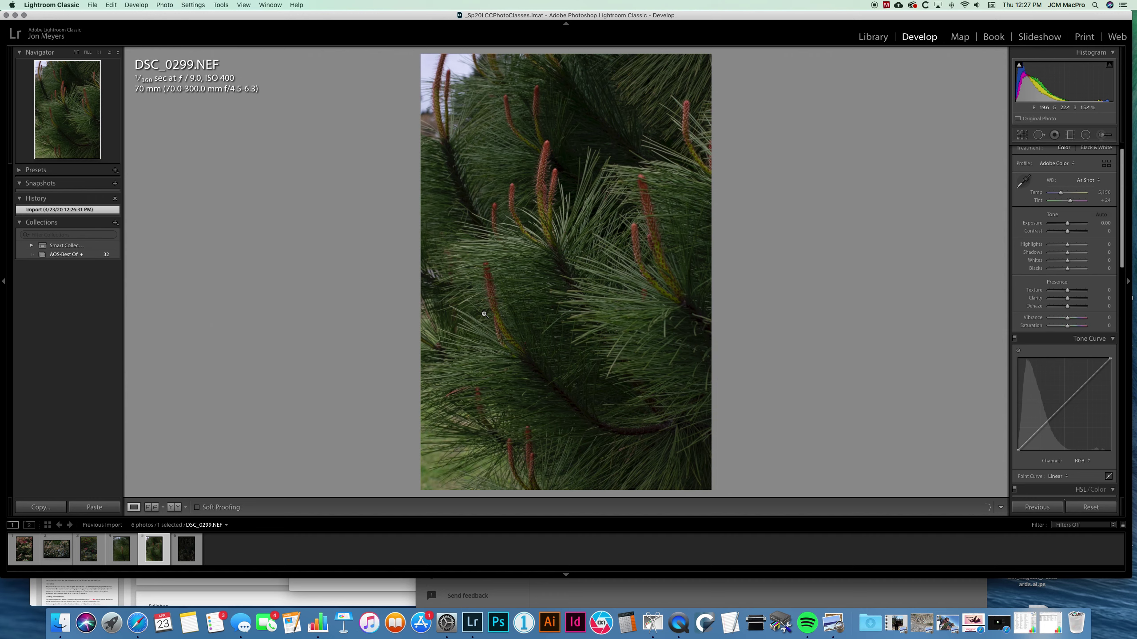
key("Right")
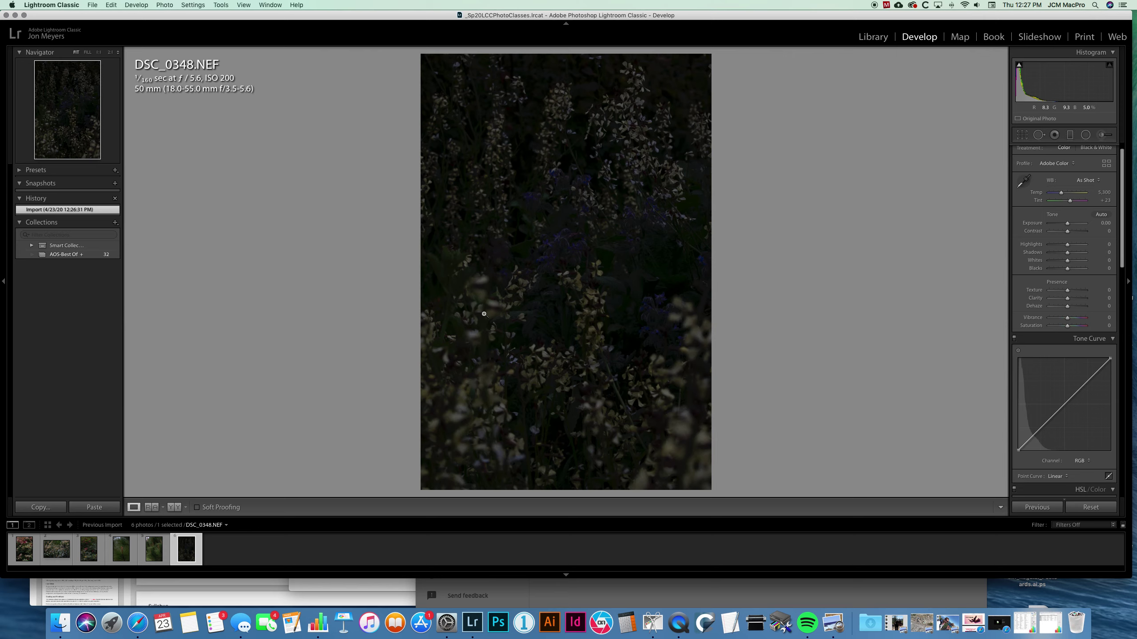
Brighten DSC_0348.NEF with Exposure +1.75, Whites +50, Highlights +40 and Shadows +58
left_click(1068, 226)
mouse_move(1068, 226)
left_mouse_down()
mouse_move(1076, 263)
mouse_move(1074, 246)
left_mouse_up()
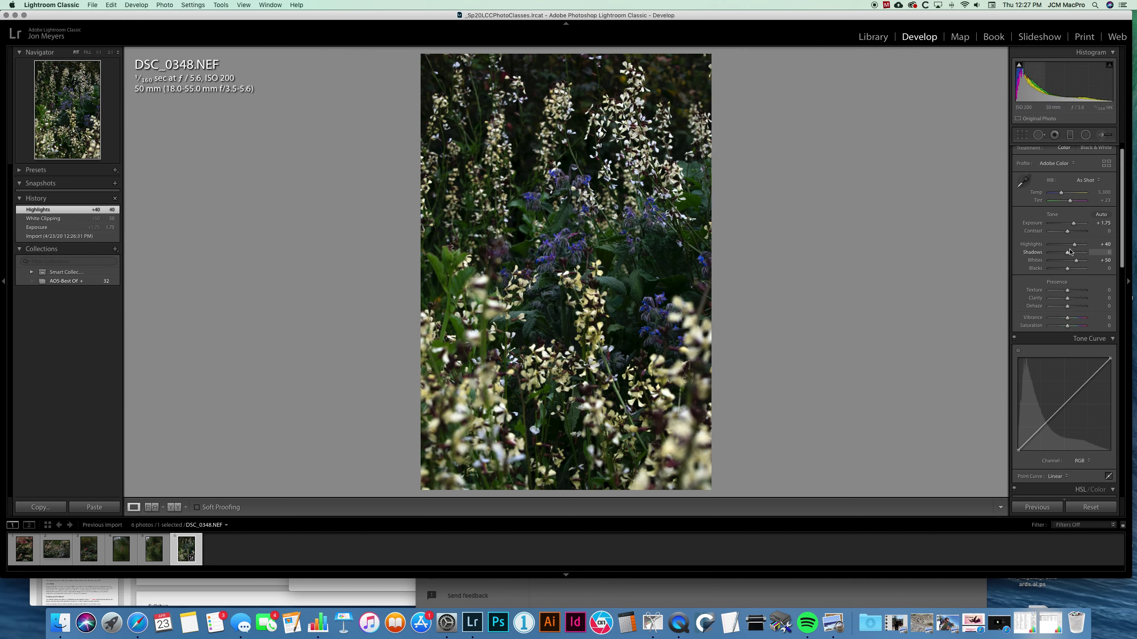
left_click_drag(1069, 254, 1078, 254)
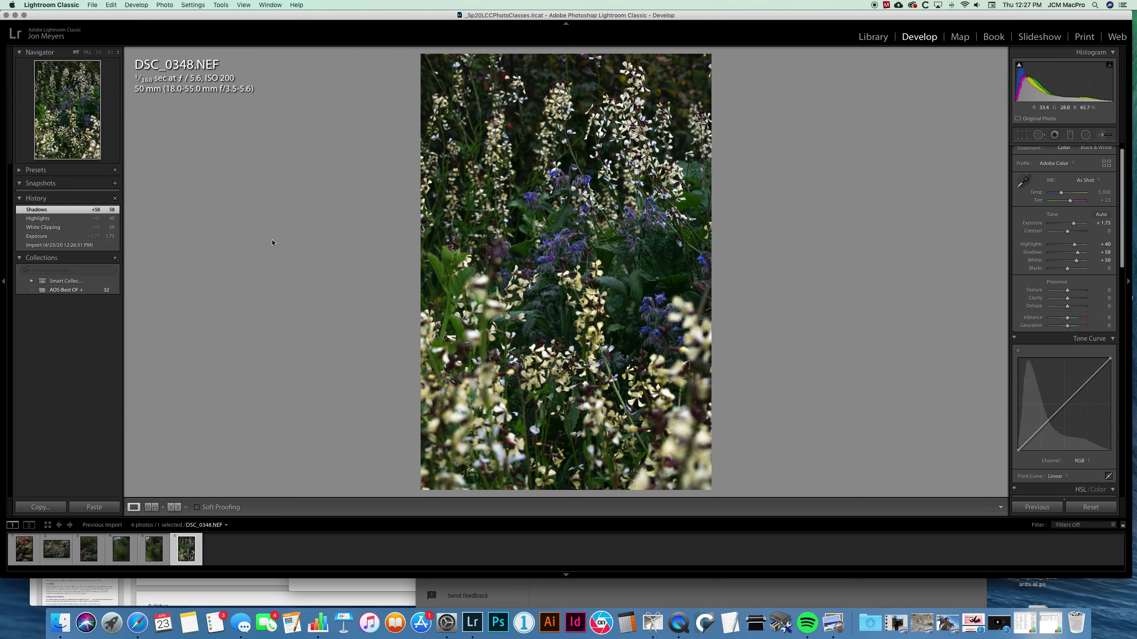
Compare the edited DSC_0348.NEF with its imported state and examine the detail of its flowers up close
left_click(36, 246)
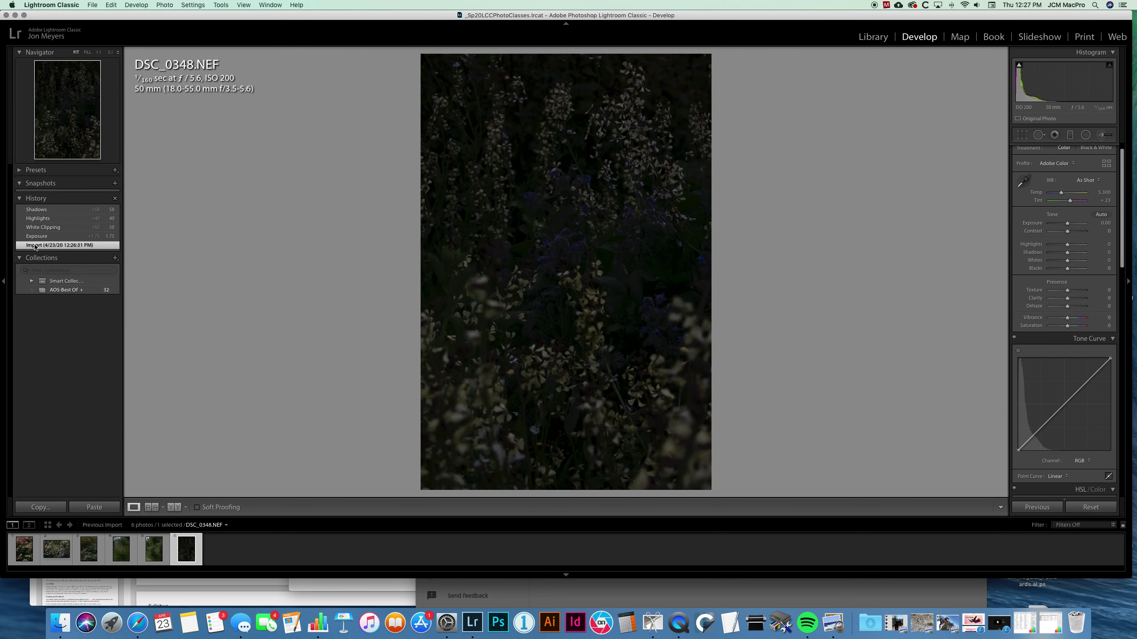
left_click(41, 210)
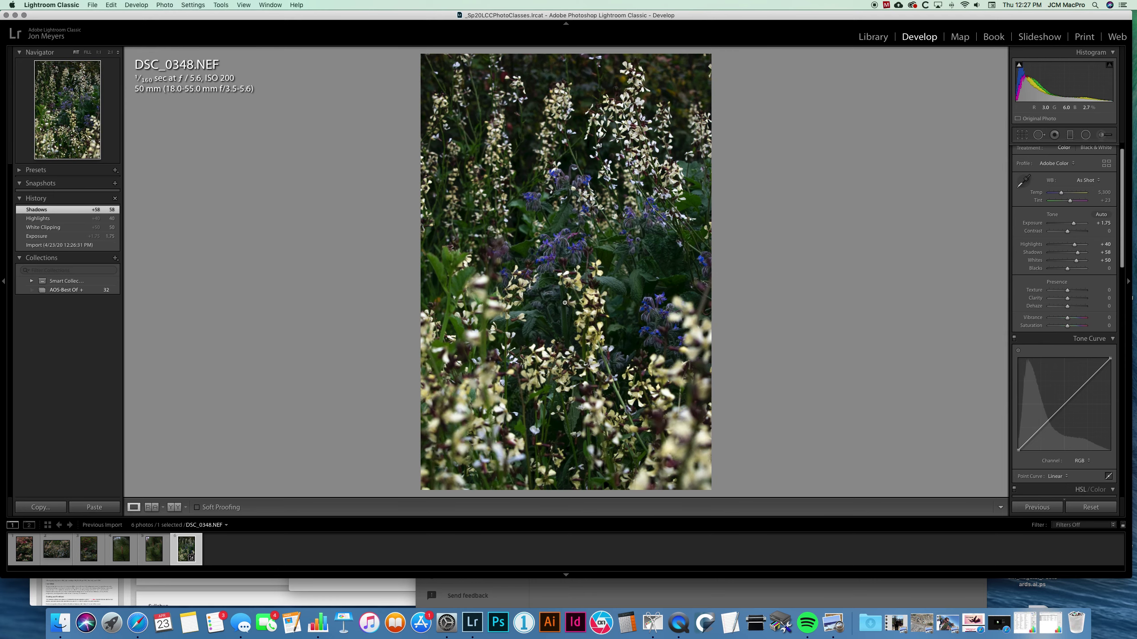
left_click(574, 272)
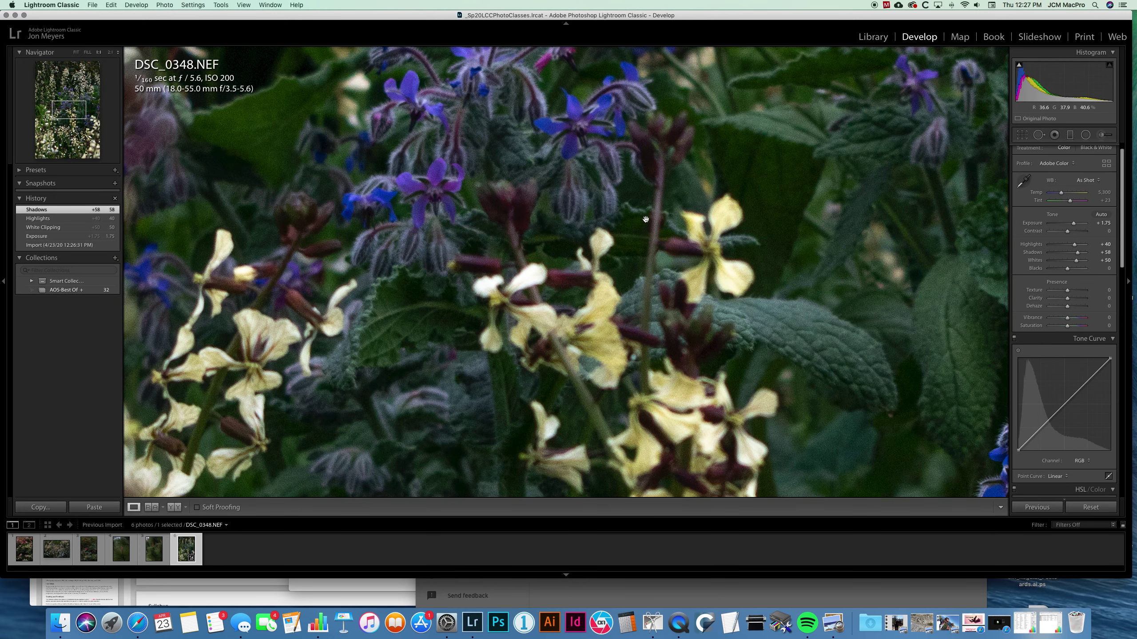
left_click_drag(731, 142, 658, 311)
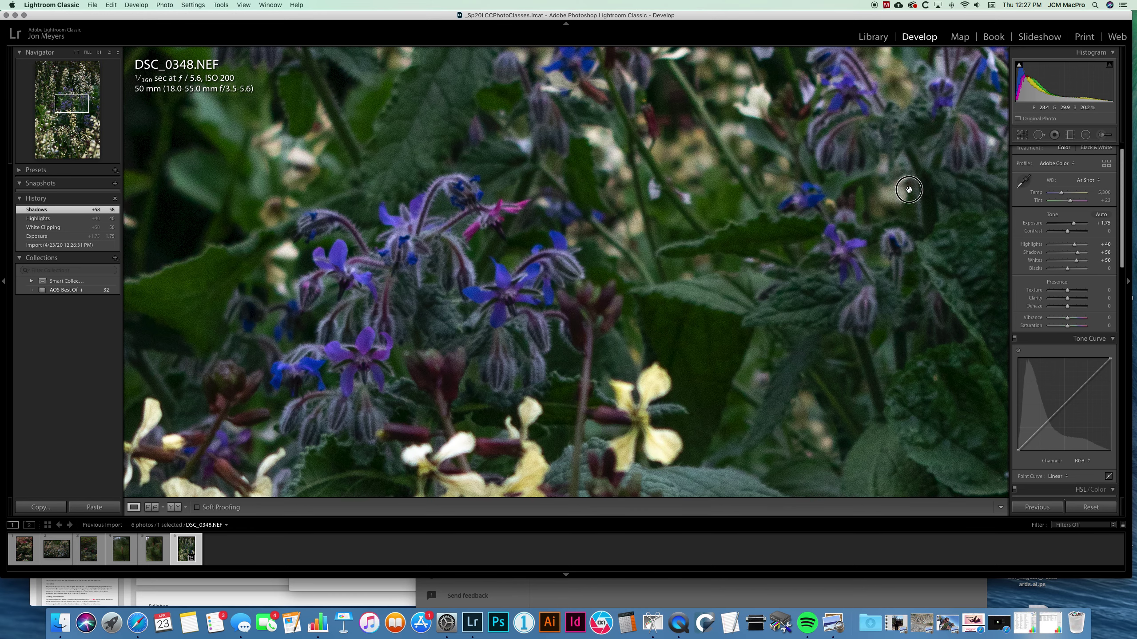
left_click_drag(908, 188, 724, 370)
left_click_drag(814, 217, 487, 332)
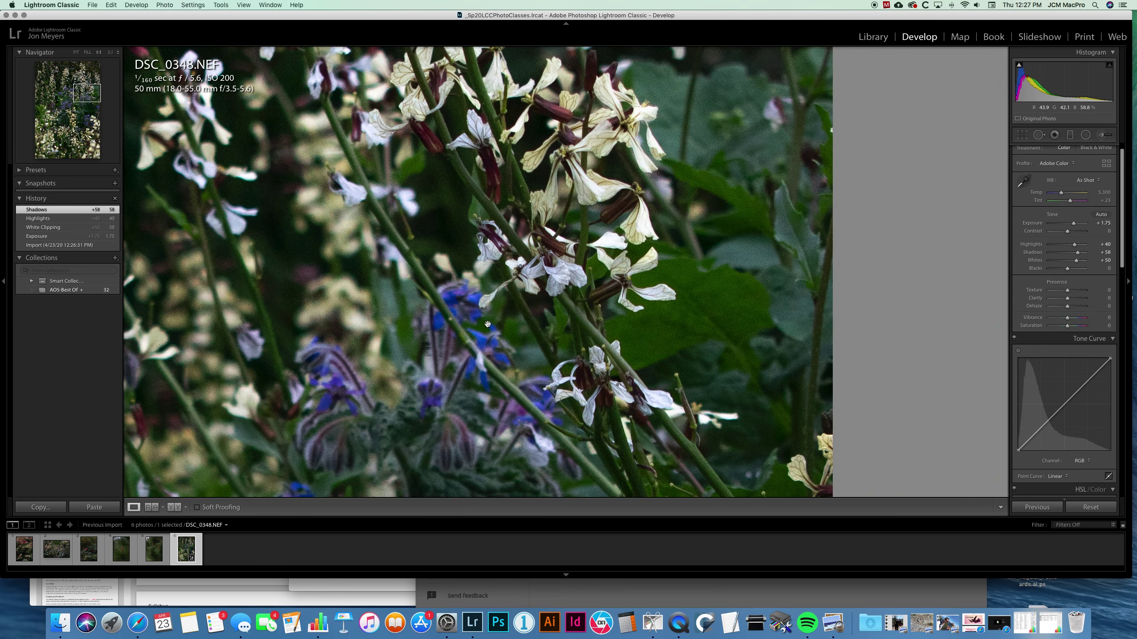
left_click_drag(446, 188, 651, 471)
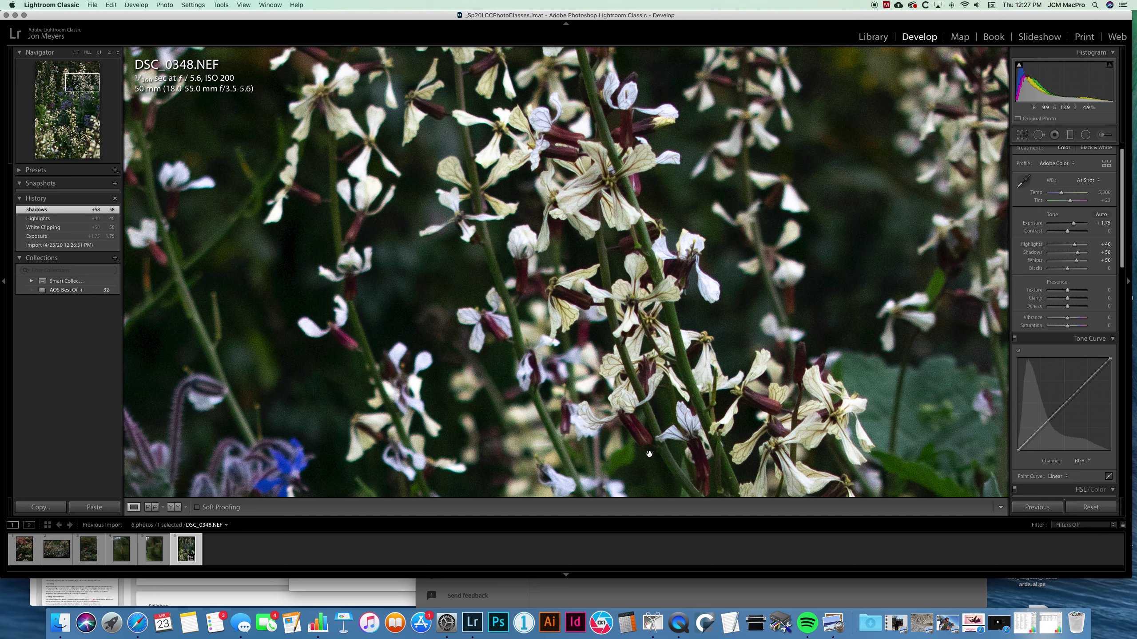
left_click(269, 209)
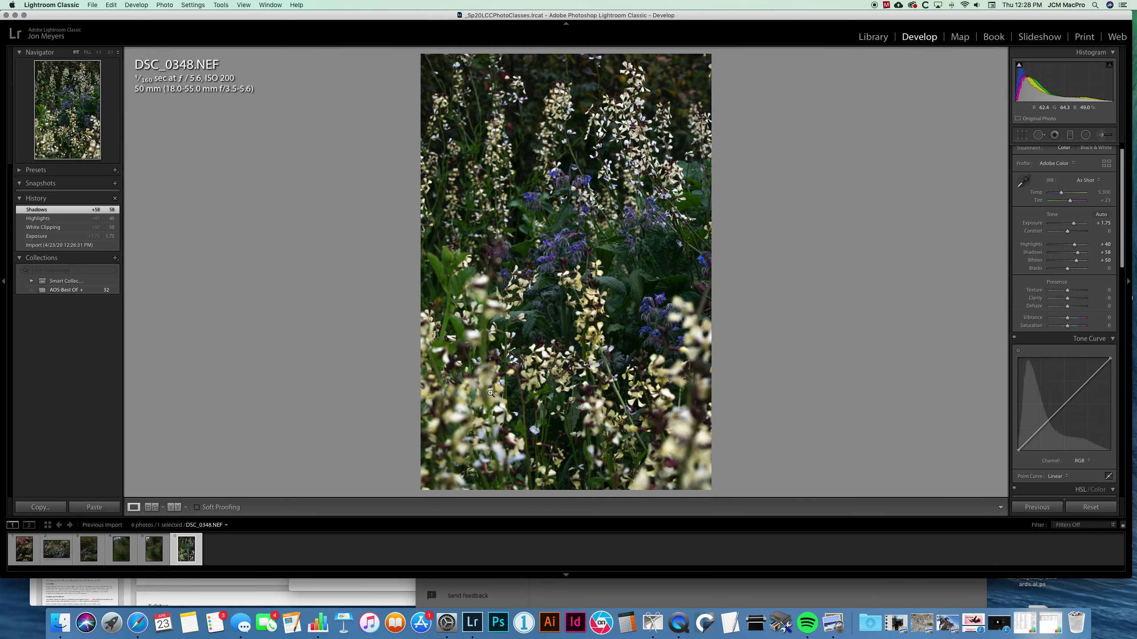
left_click(473, 332)
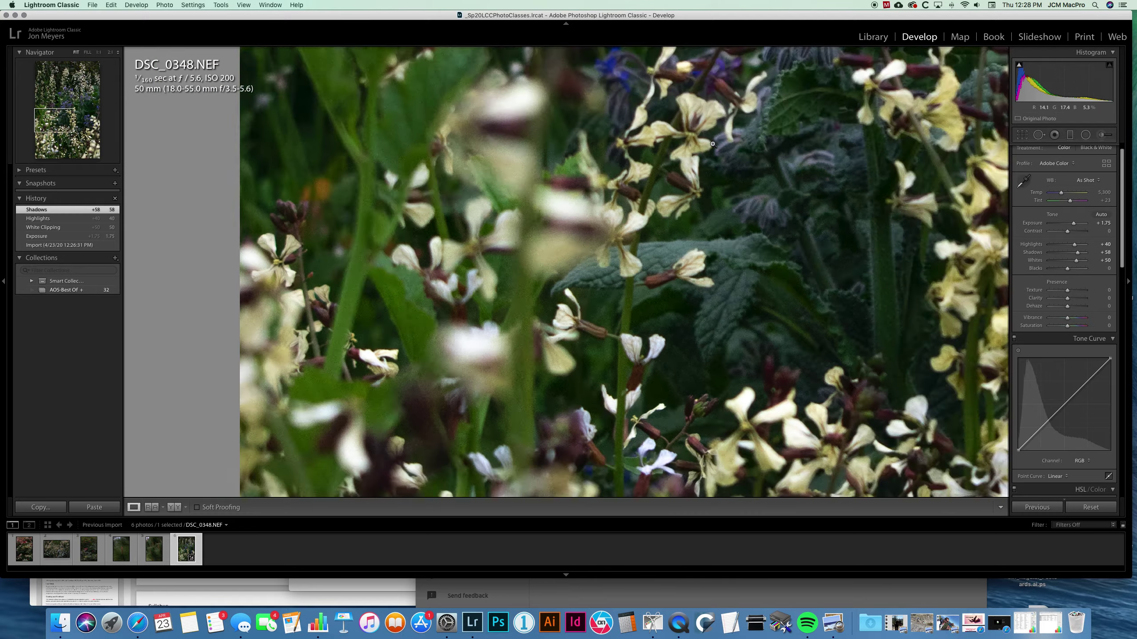
left_click(713, 144)
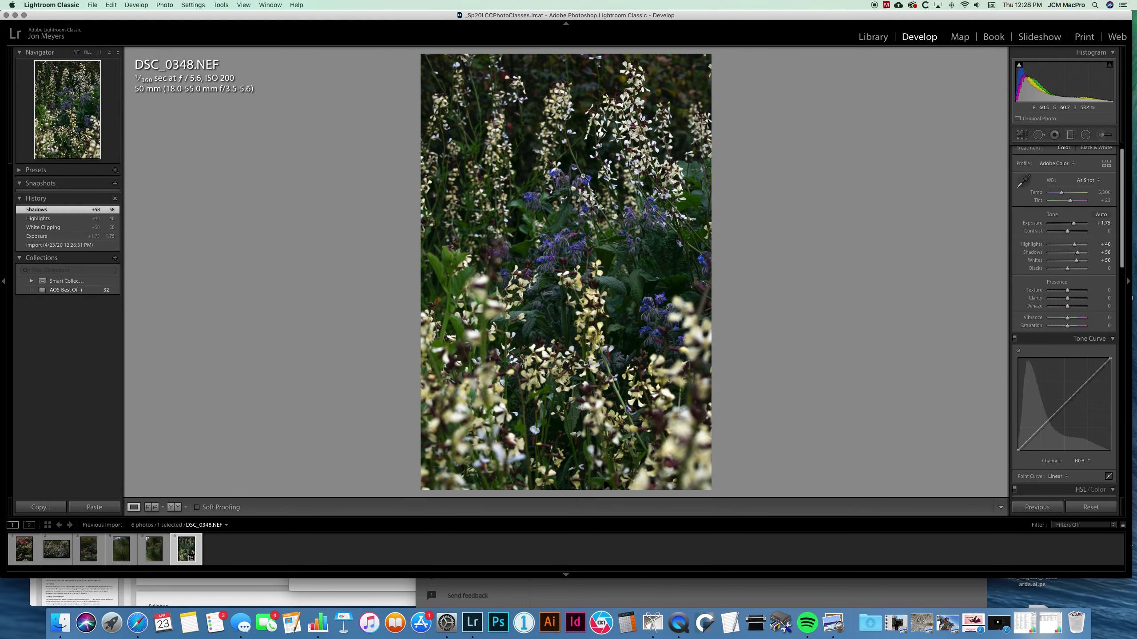
left_click(553, 173)
left_click(302, 467)
Open DSC_0284.NEF, zoom in on the pine buds and set Exposure to +0.80
left_click(120, 553)
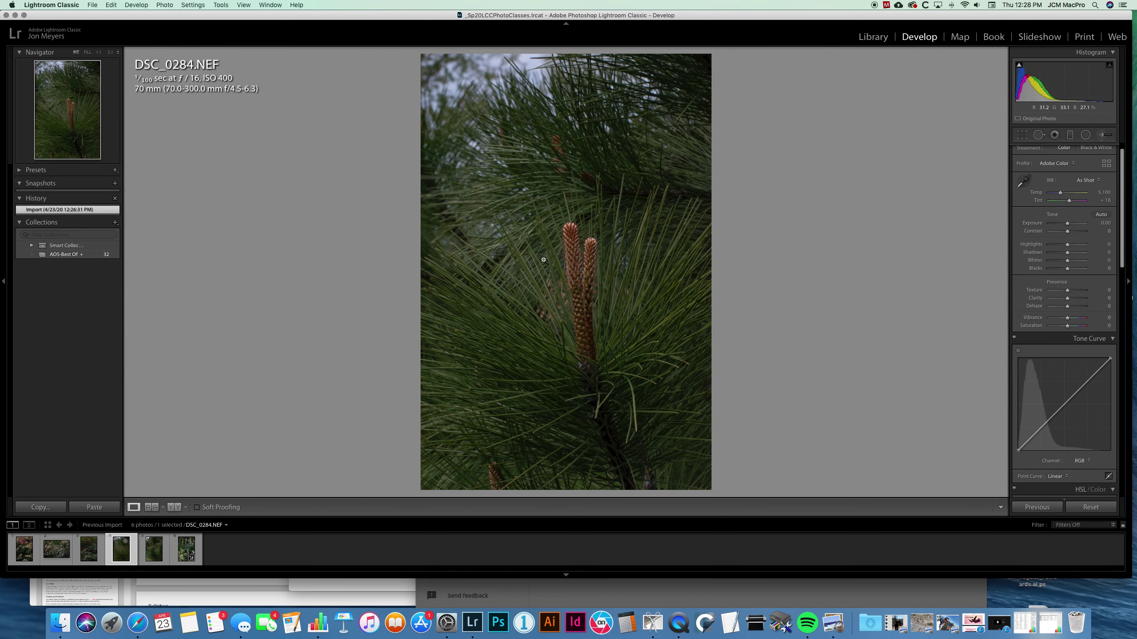
left_click(557, 263)
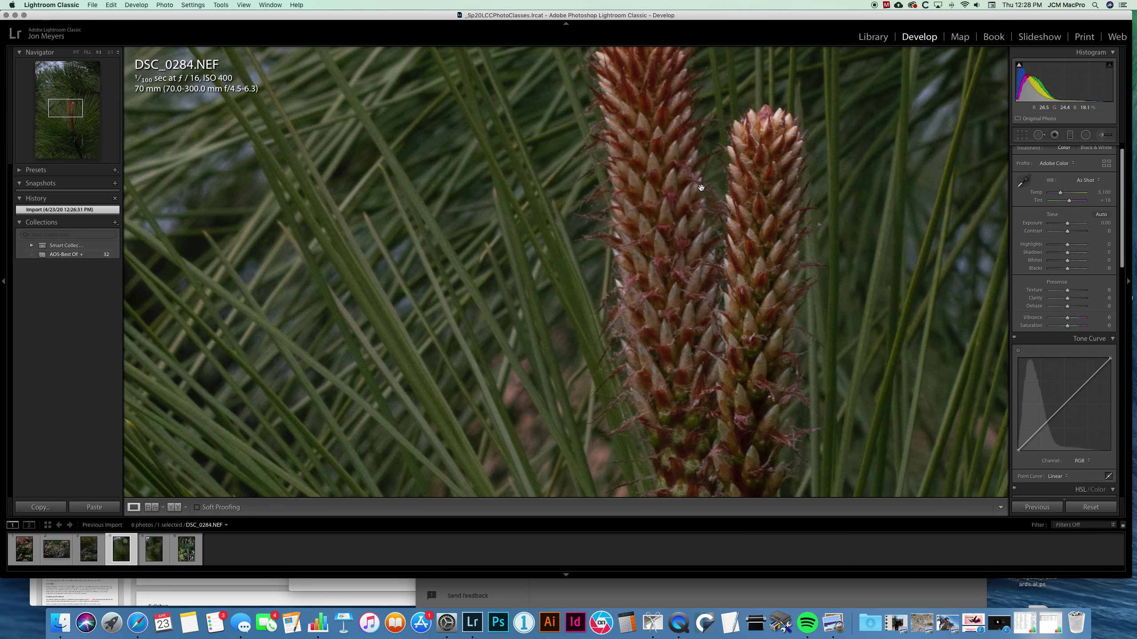
left_click_drag(728, 188, 599, 264)
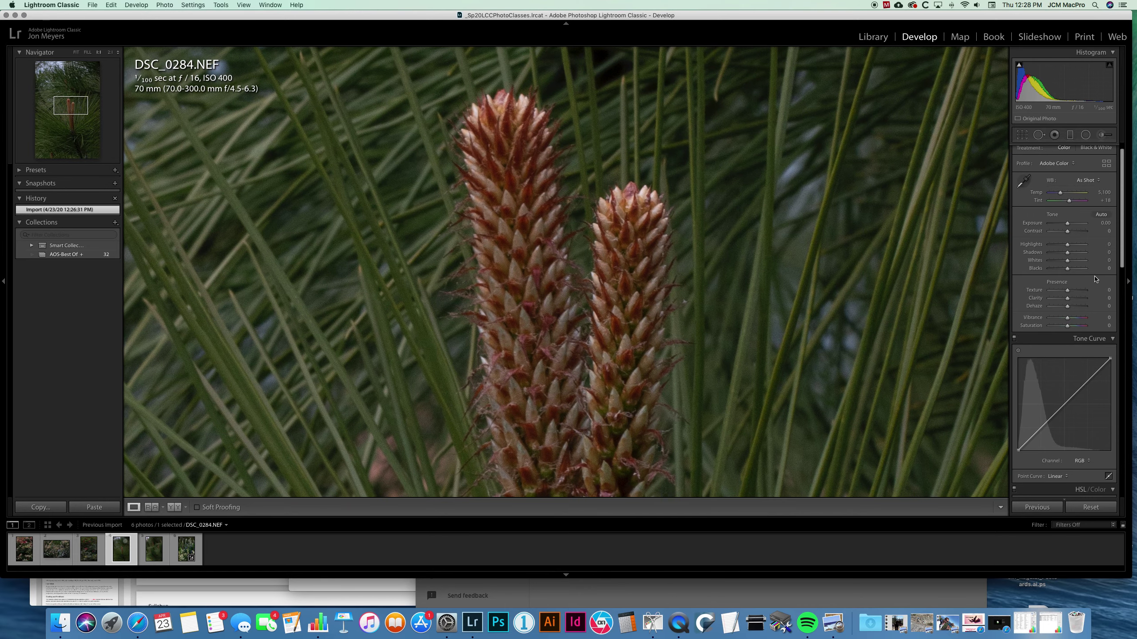
left_click_drag(1067, 224, 1070, 225)
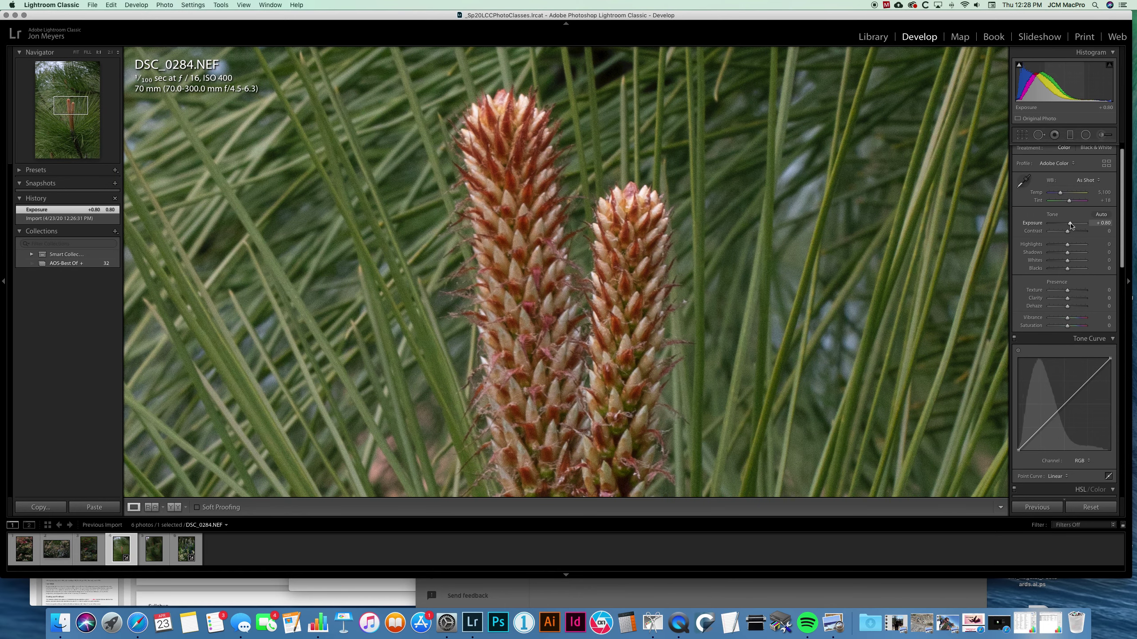
Adjust DSC_0284.NEF to Whites +19, Shadows -37, Contrast +23, Clarity +20 and Texture +16
left_click(667, 261)
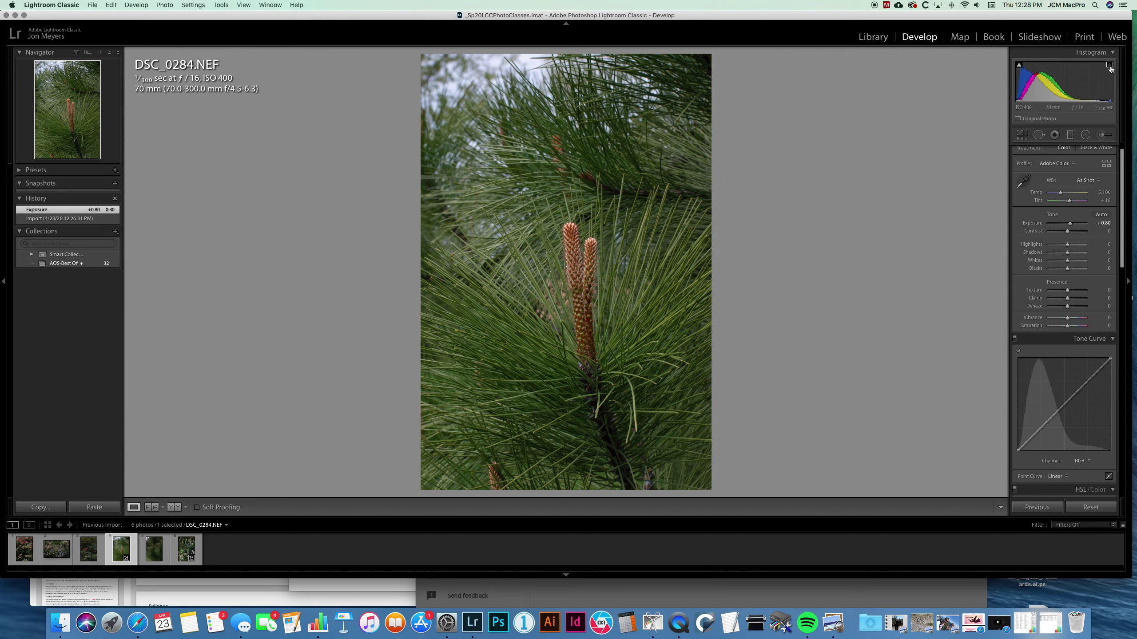
left_click_drag(1067, 261, 1069, 264)
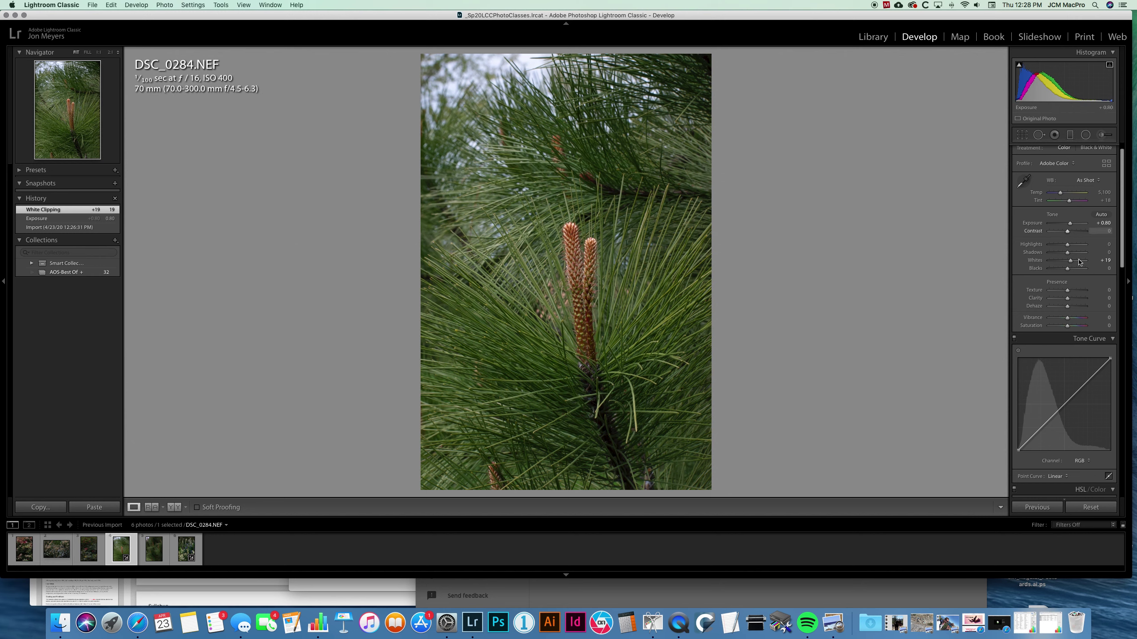
left_click_drag(1067, 253, 1073, 233)
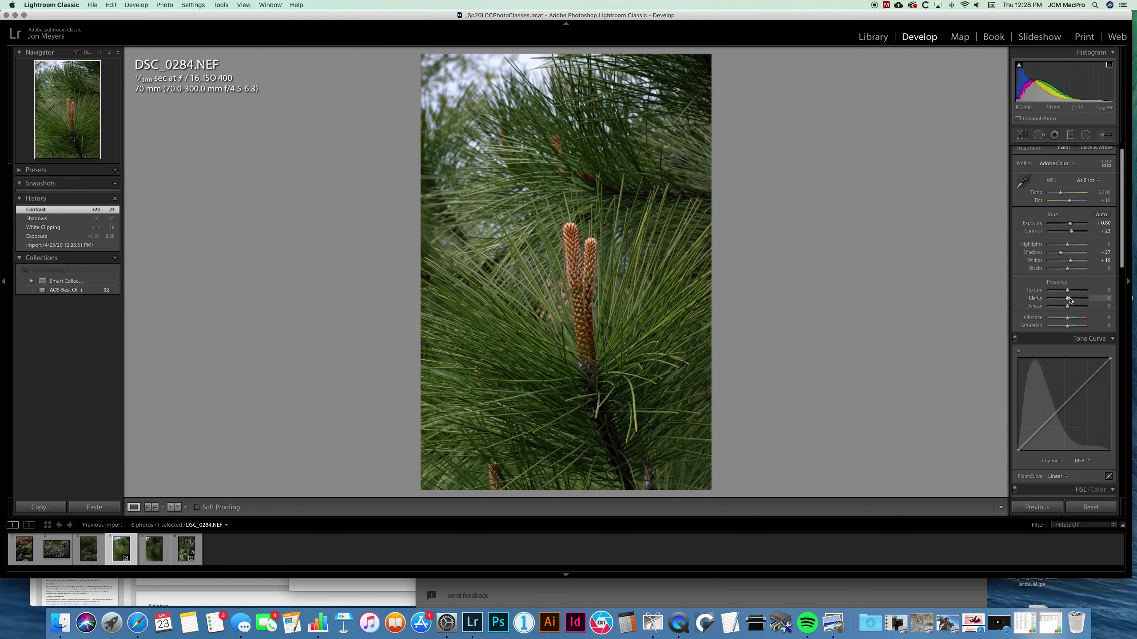
left_click_drag(1067, 298, 1070, 292)
Compare the pine buds up close between the White Clipping history state and the latest Texture state
left_click(574, 242)
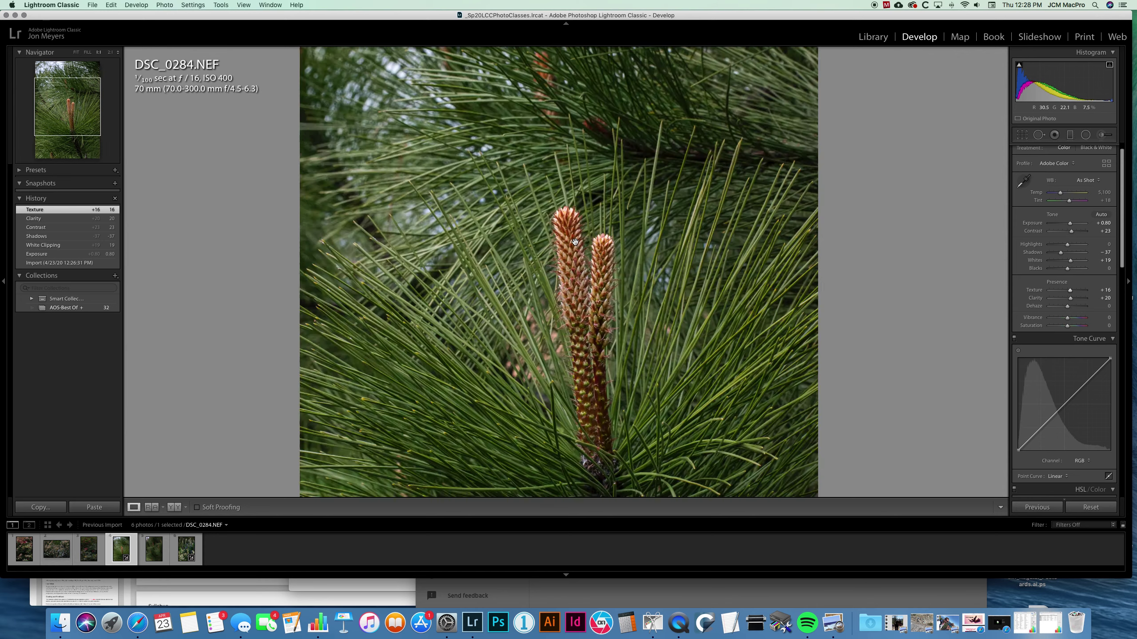
left_click_drag(598, 344, 581, 199)
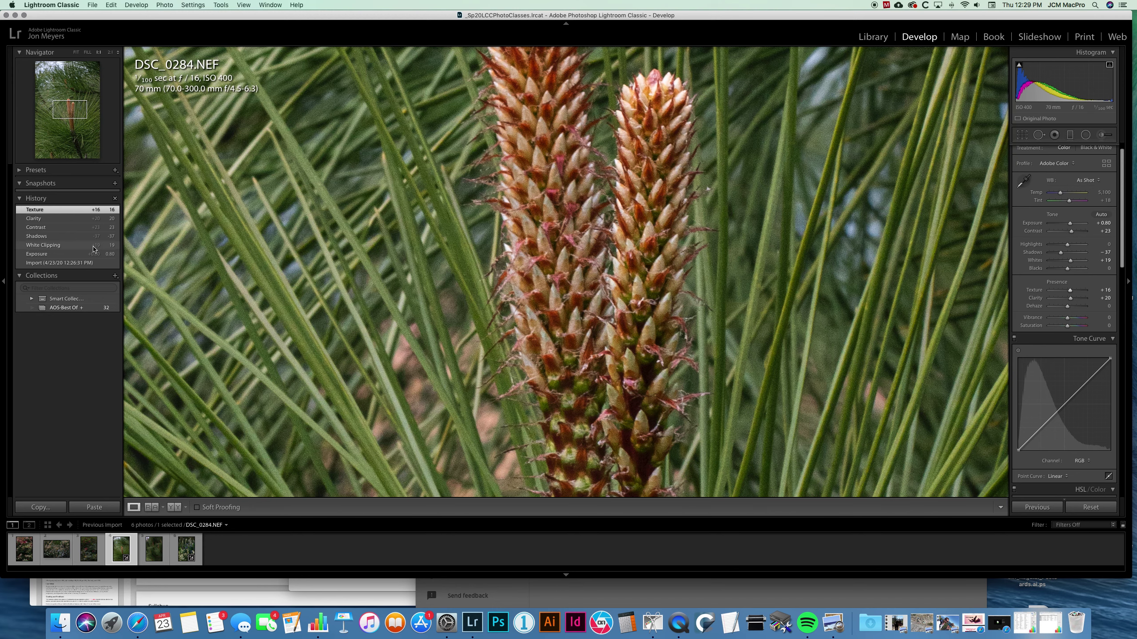
left_click(77, 249)
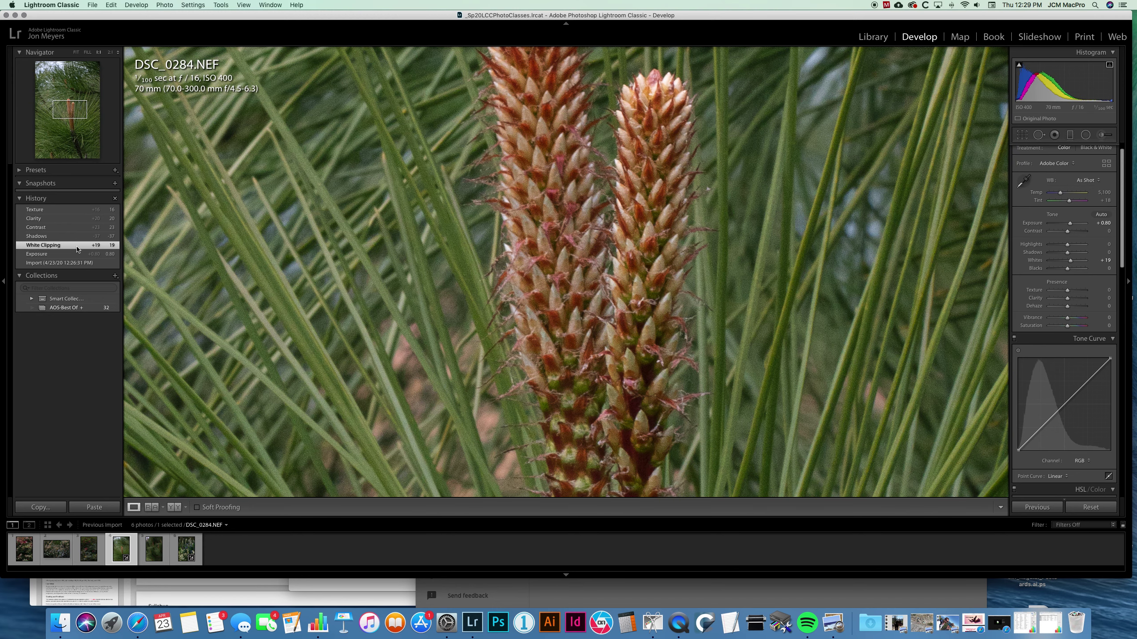
left_click_drag(586, 121, 608, 305)
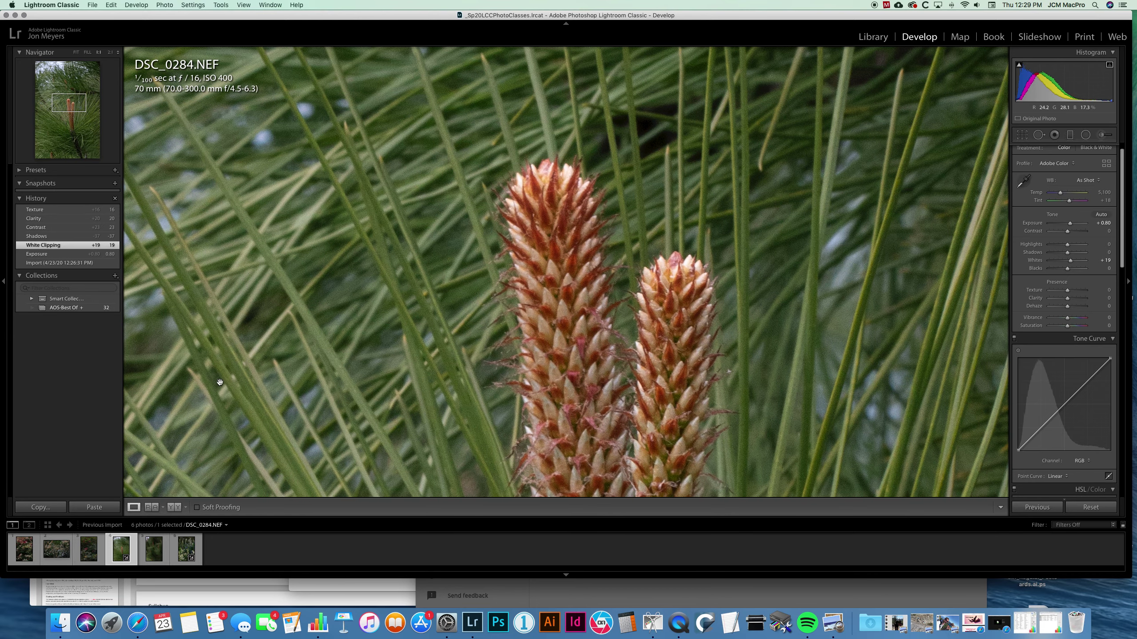
left_click(62, 209)
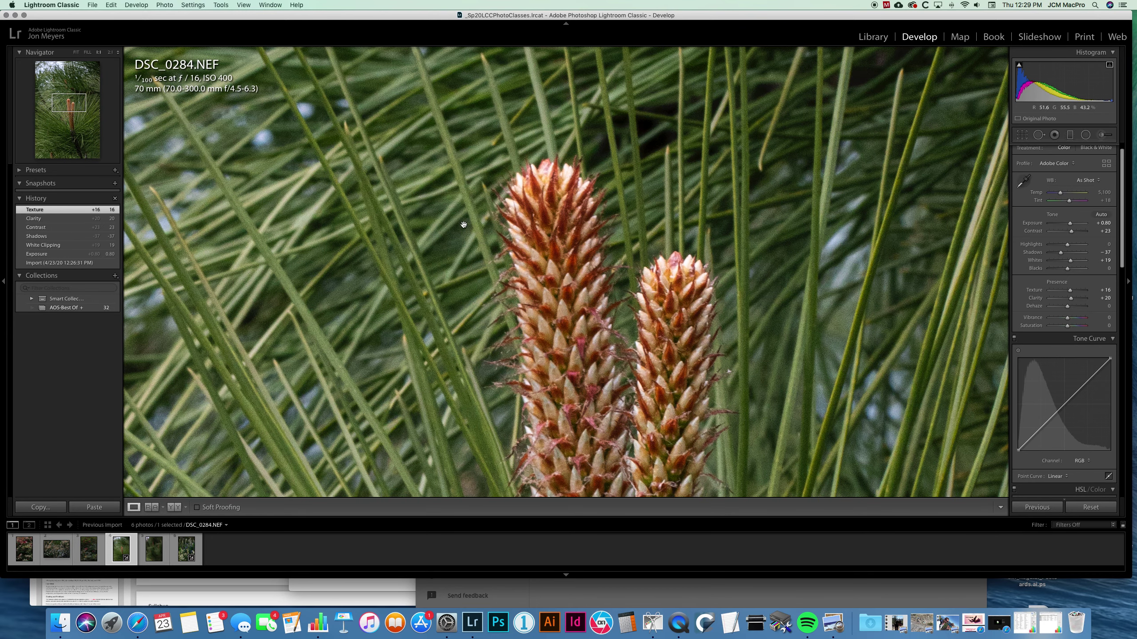
Set the pine photo's Vibrance to +30 while viewing the whole image
left_click(637, 271)
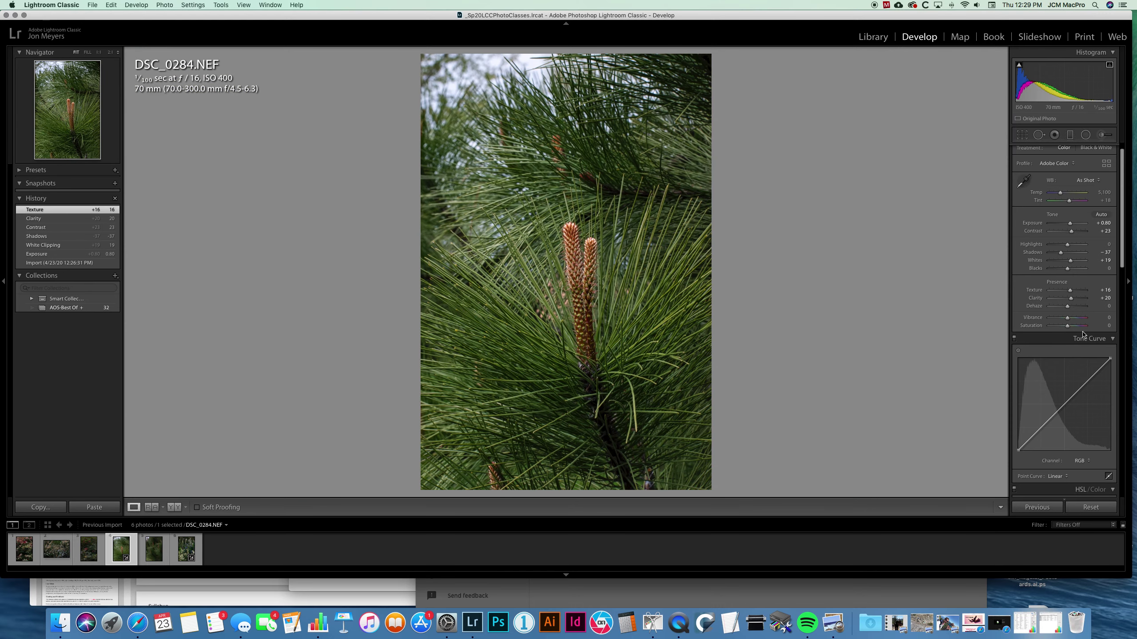
left_click_drag(1067, 319, 1073, 318)
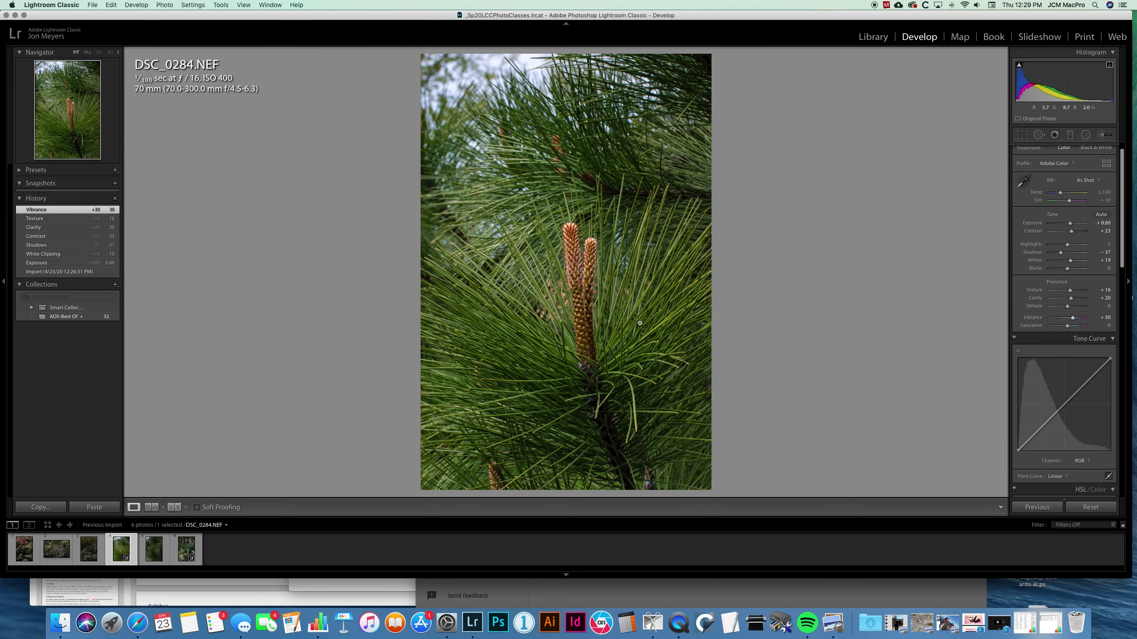
Try darkening the pine photo's tone curve with the on-image Target Adjustment tool, check the whole image, and undo the curve change
left_click(575, 258)
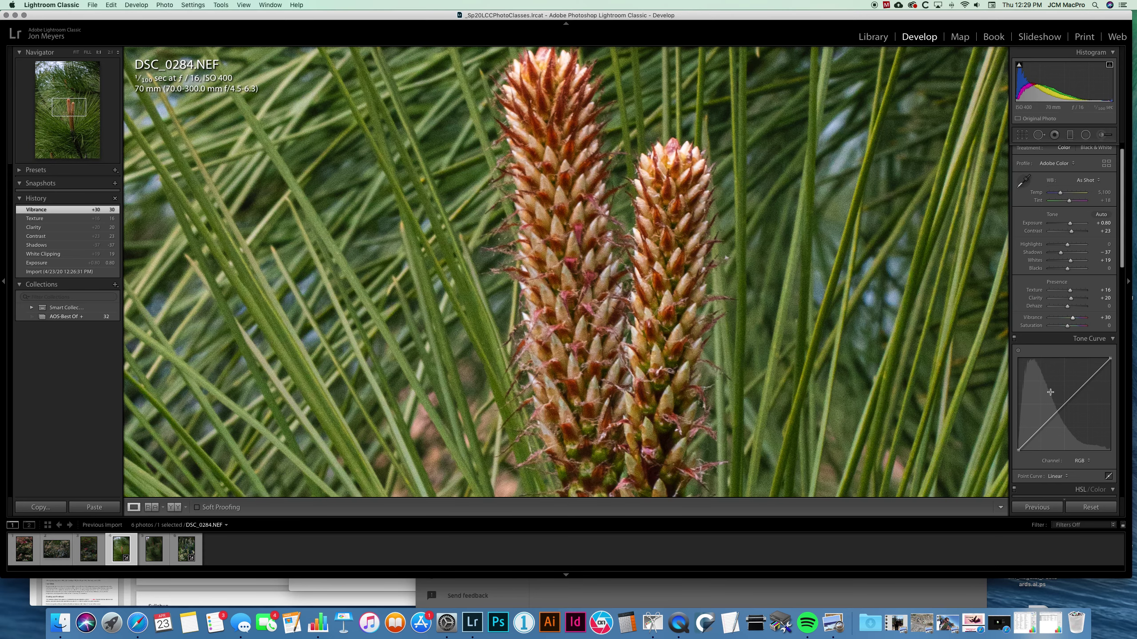
left_click(1019, 351)
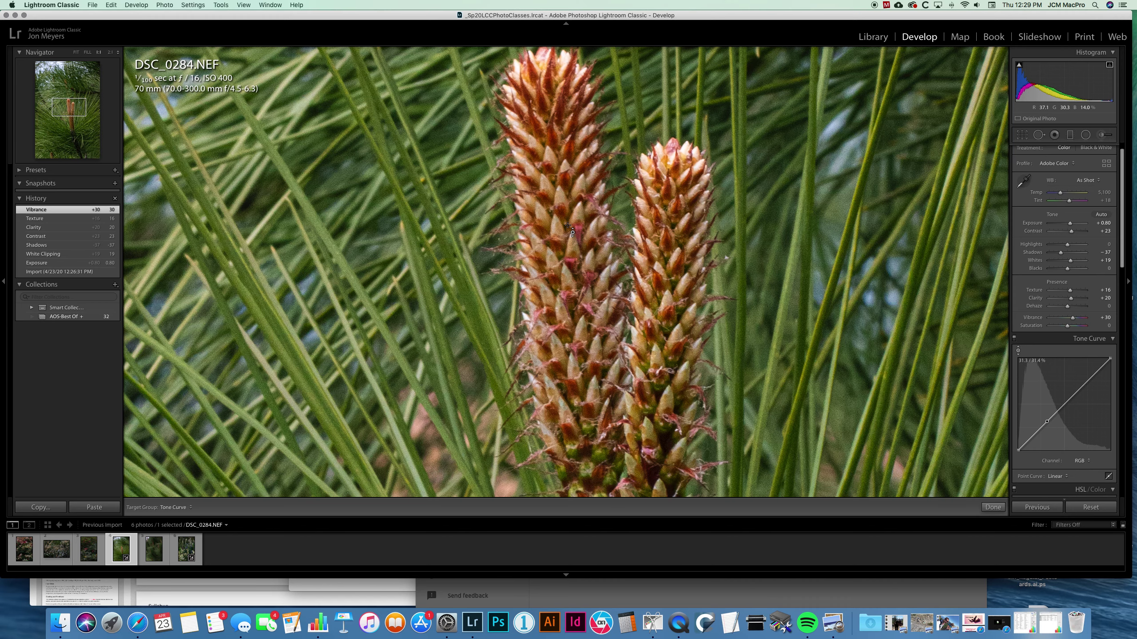
left_click_drag(317, 292, 318, 320)
key("z")
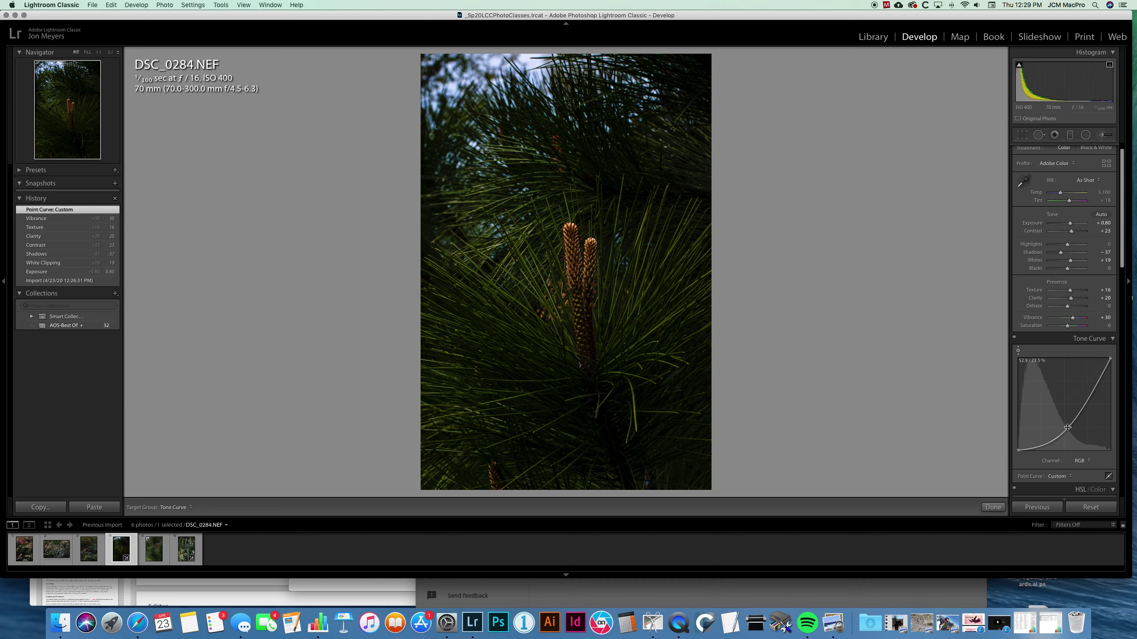
key("cmd+z")
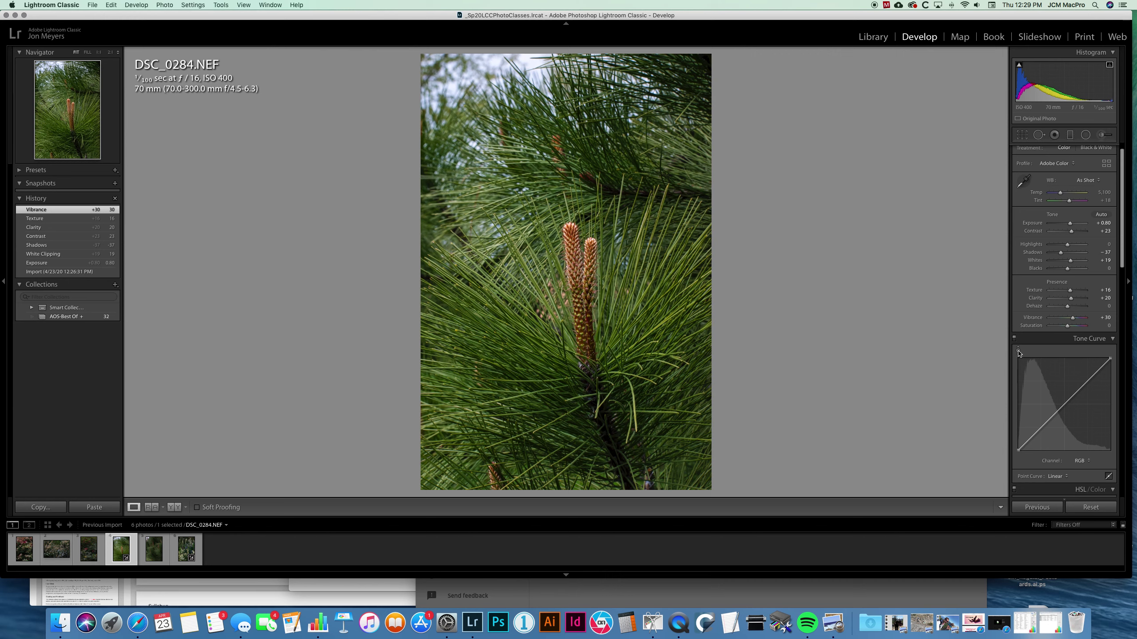
Shape an S-curve on DSC_0284.NEF's RGB tone curve by raising an upper-midtone point and slightly lowering a shadow point
left_click(1018, 352)
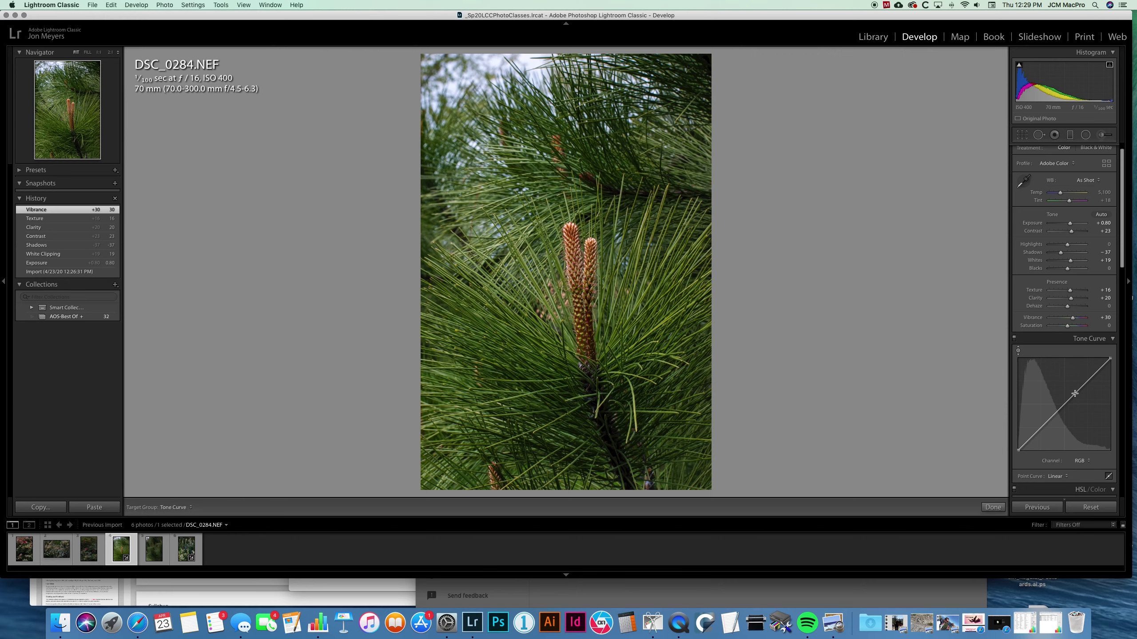
left_click_drag(1074, 393, 1076, 387)
left_click_drag(1075, 386, 1075, 386)
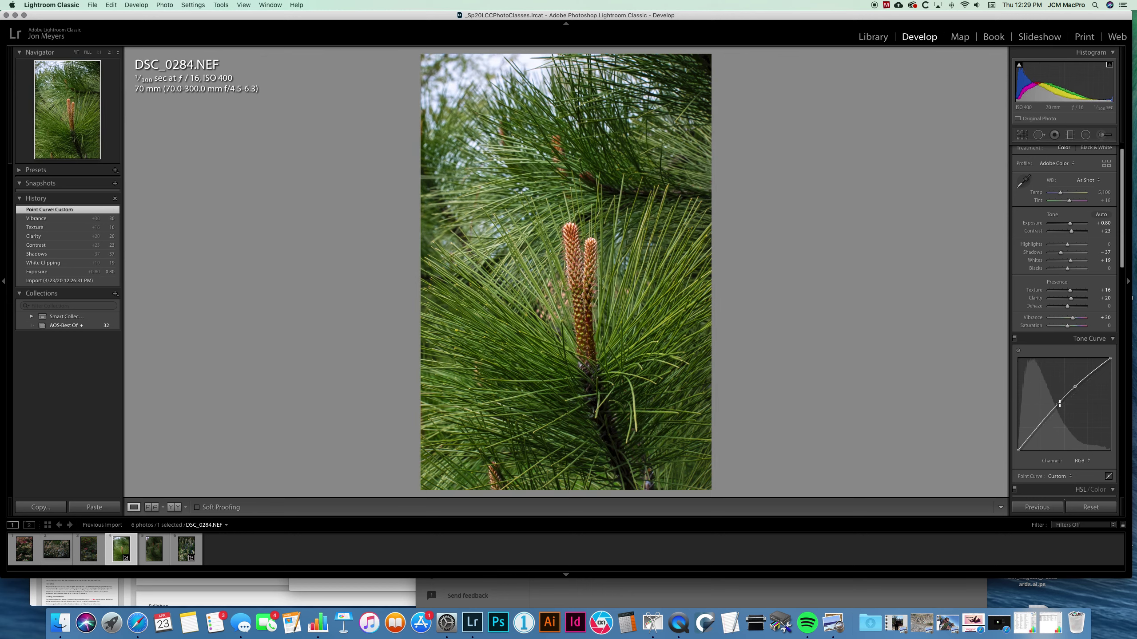
left_click_drag(1034, 431, 1035, 433)
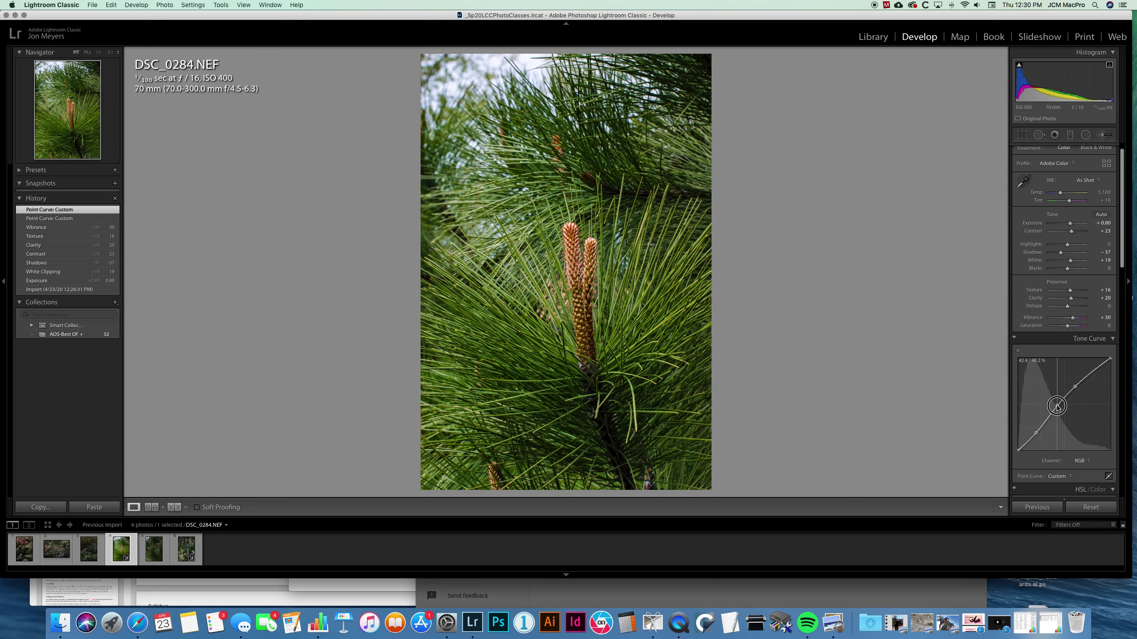
Refine the tone curve with added midtone and highlight points, and slightly raise the black end point and the shadow point
left_click(1057, 408)
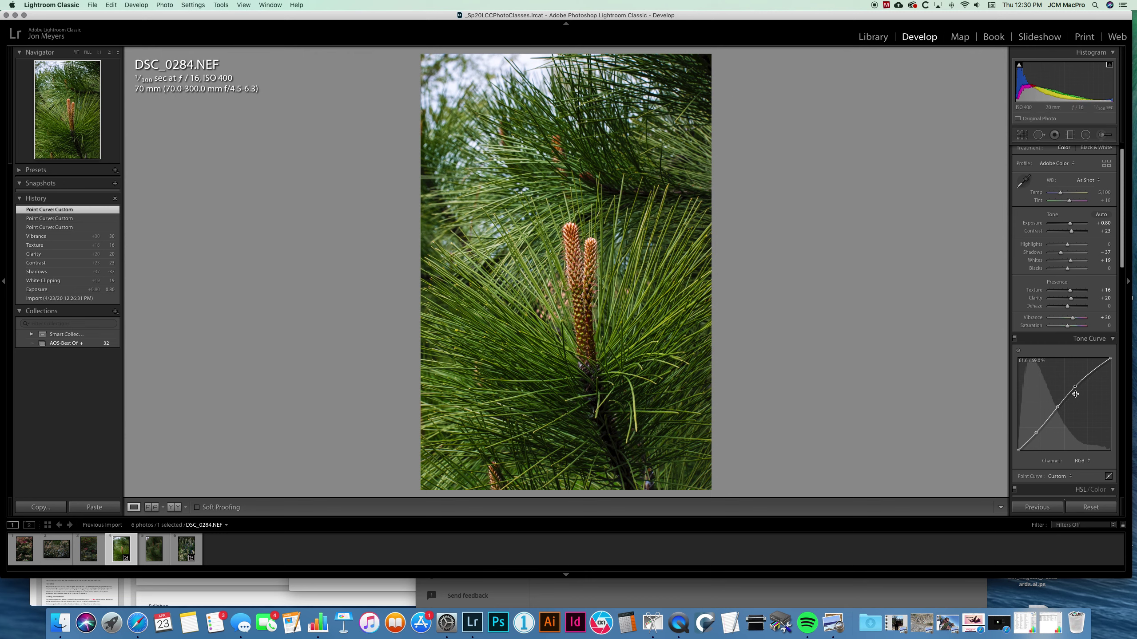
left_click(1088, 375)
left_click_drag(1089, 374, 1090, 374)
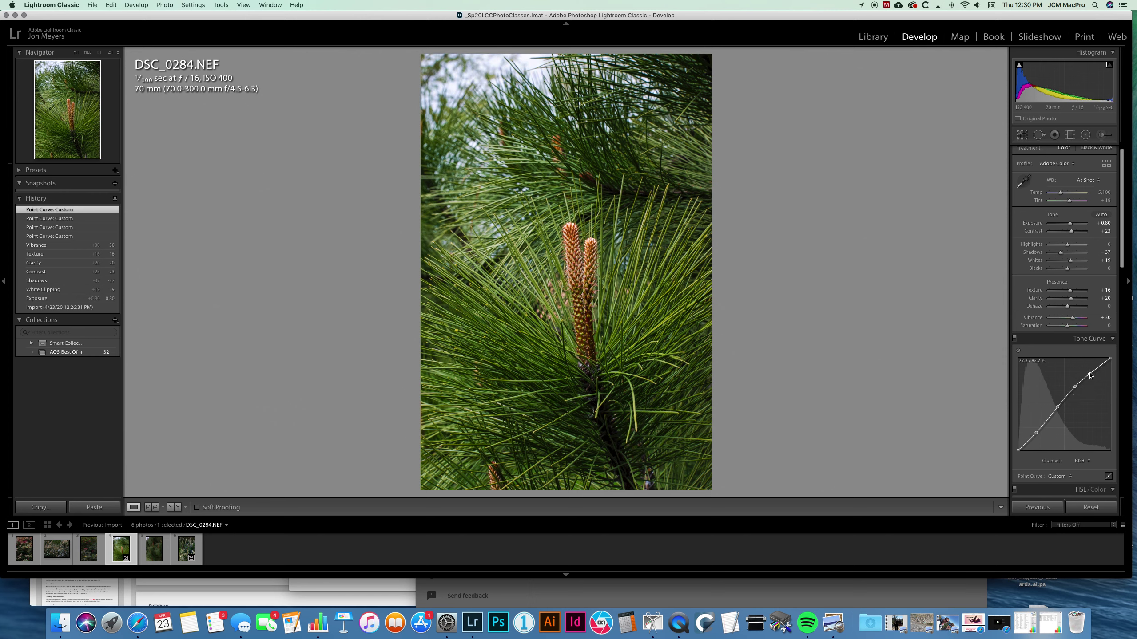
left_click(1017, 449)
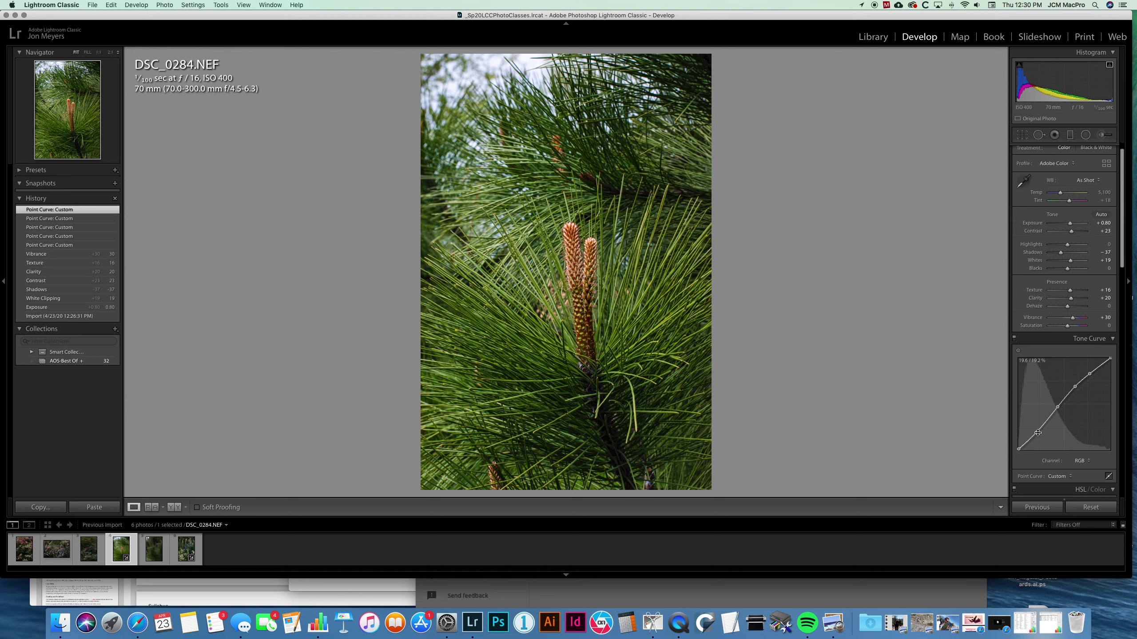
left_click_drag(1037, 433, 1034, 432)
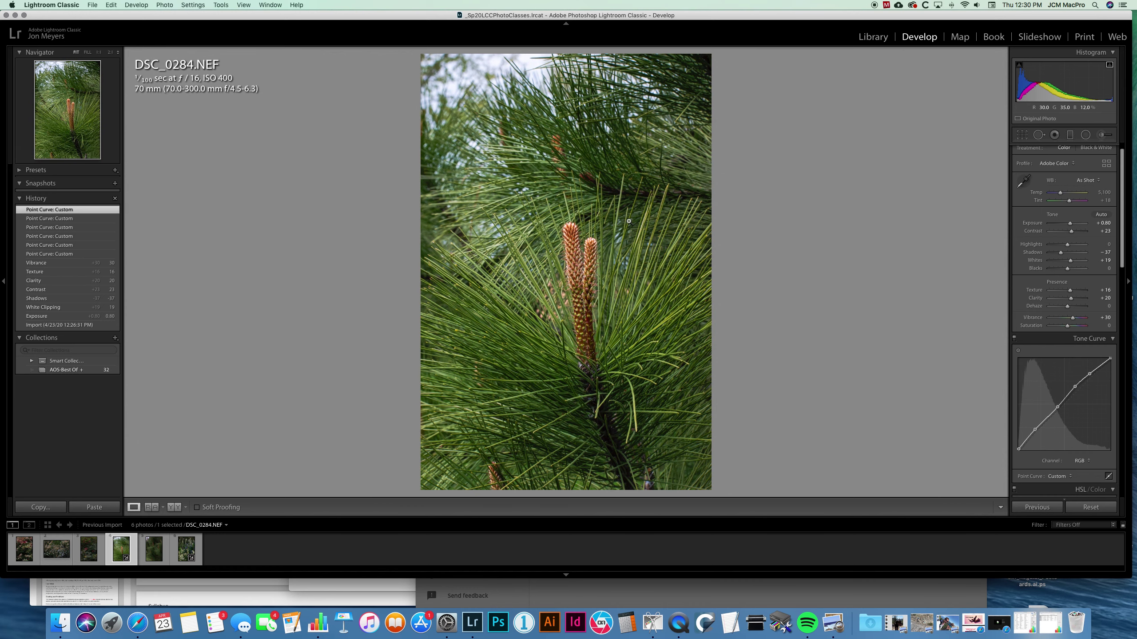
Crop DSC_0284.NEF tighter at the Original aspect, placing the pine buds off-centre near the right-hand third line
key("r")
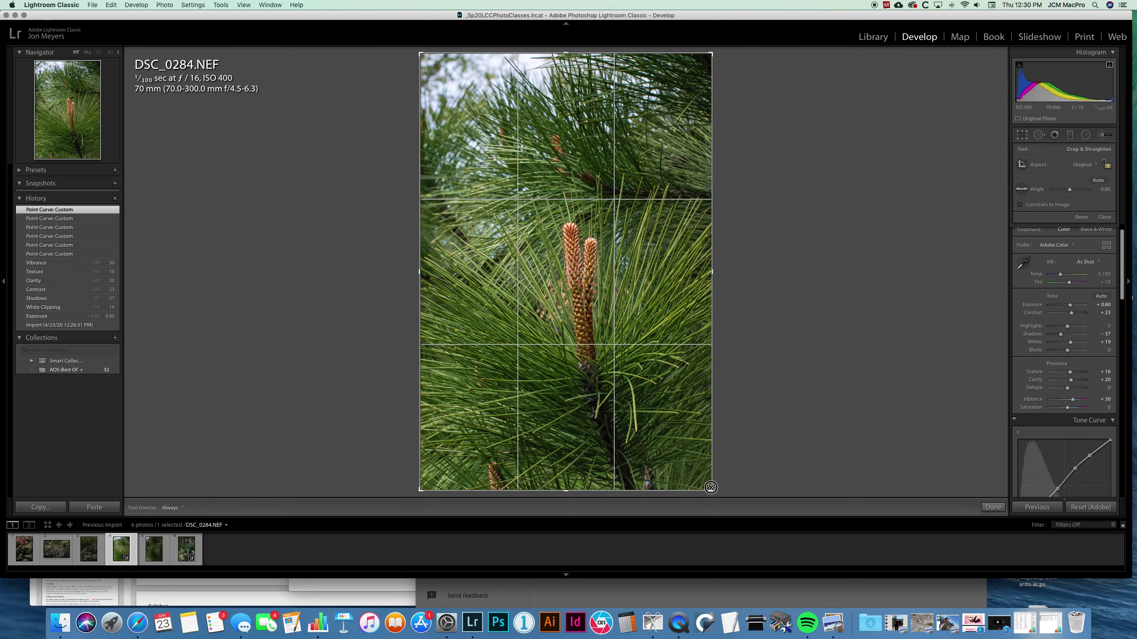
left_click_drag(711, 489, 685, 446)
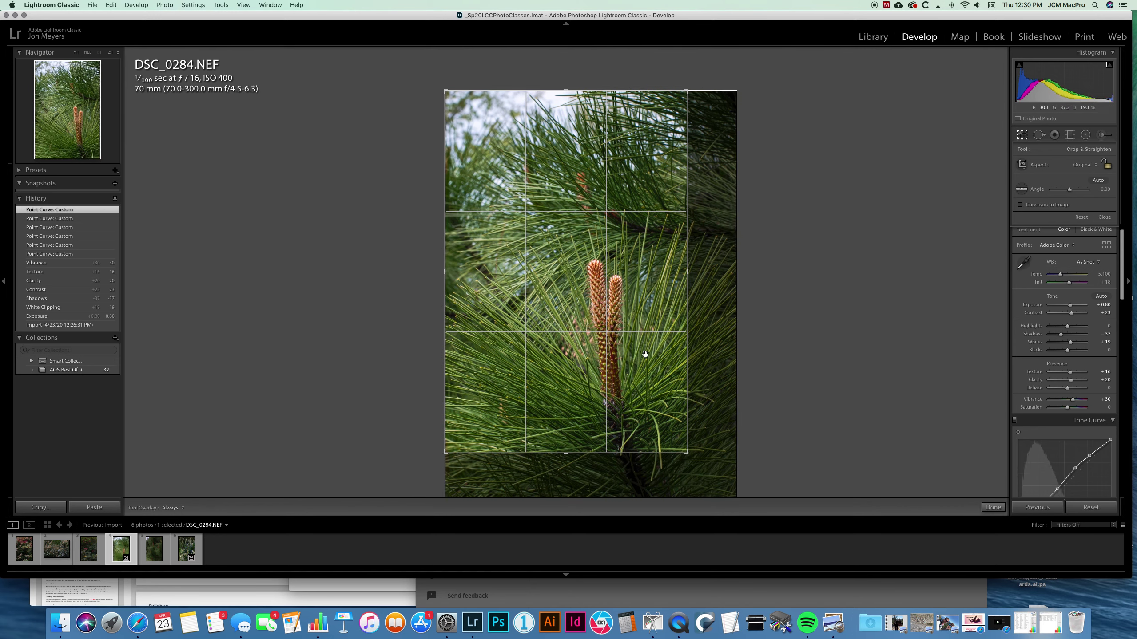
left_click_drag(640, 342, 646, 317)
key("Return")
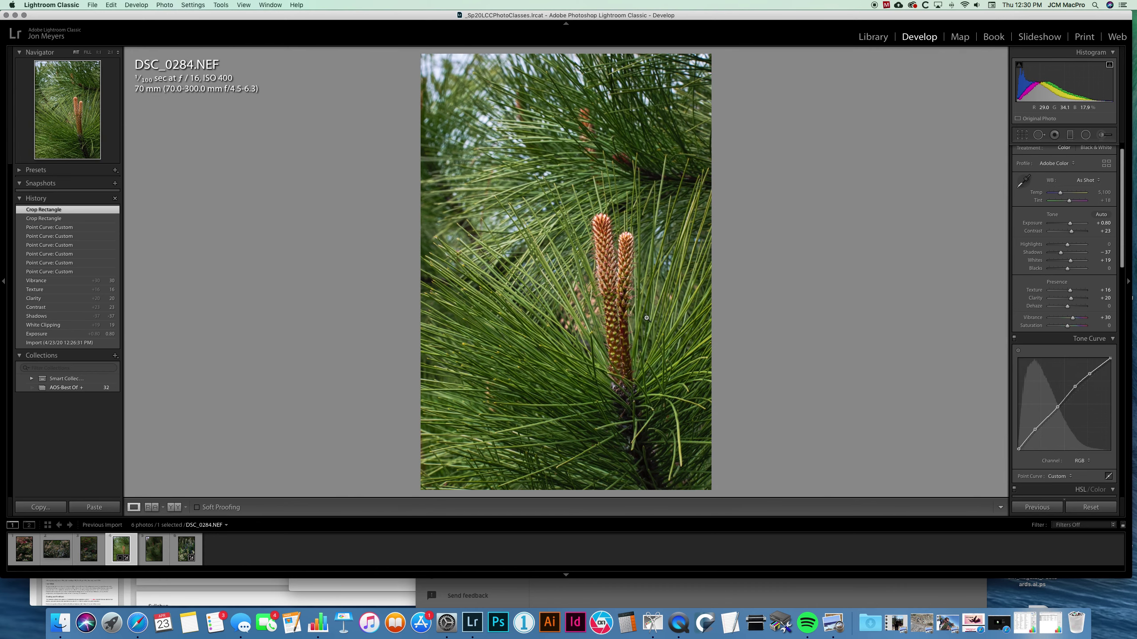
key("r")
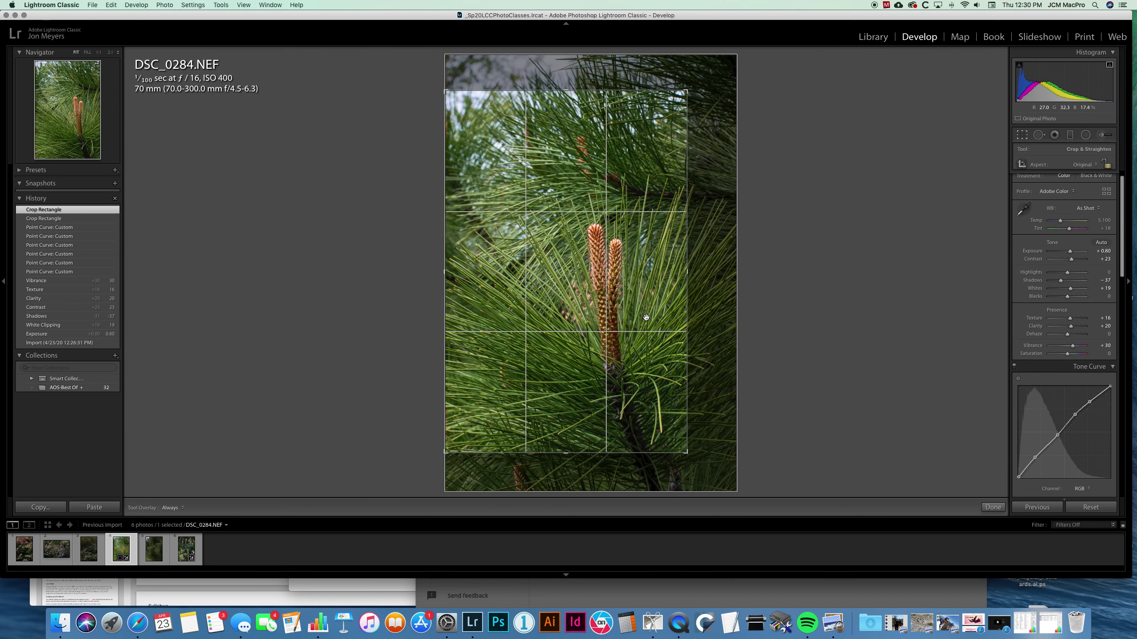
key("r")
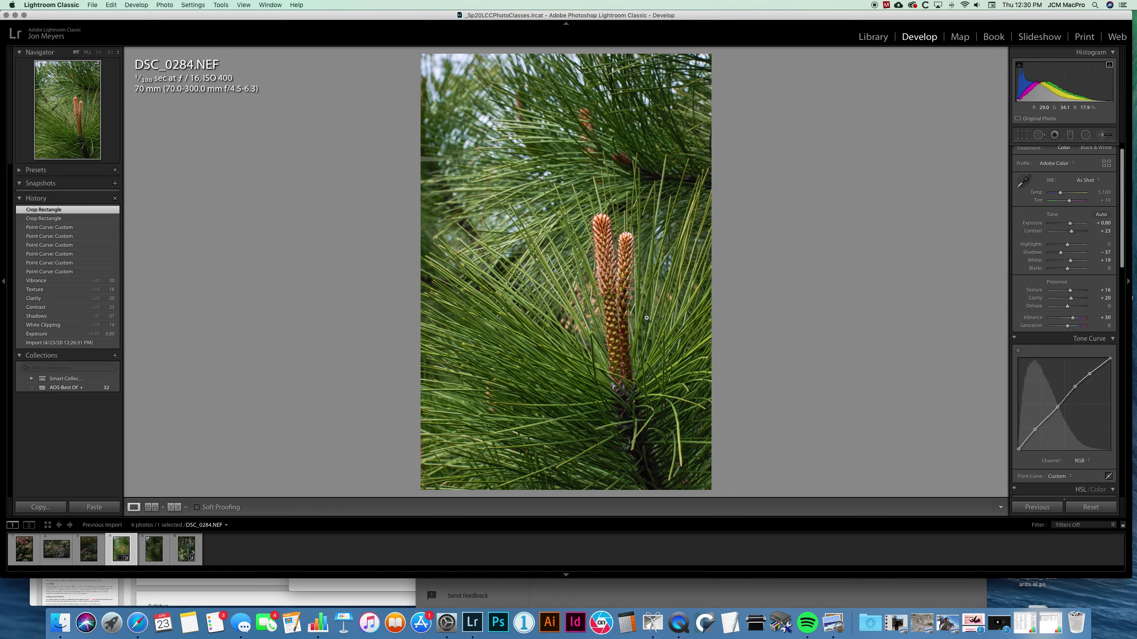
Open DSC_0239.NEF, inspect the flower spikes up close, and set Exposure +0.65, Whites +32, Highlights +11, Blacks -29 and Shadows -10
left_click(24, 553)
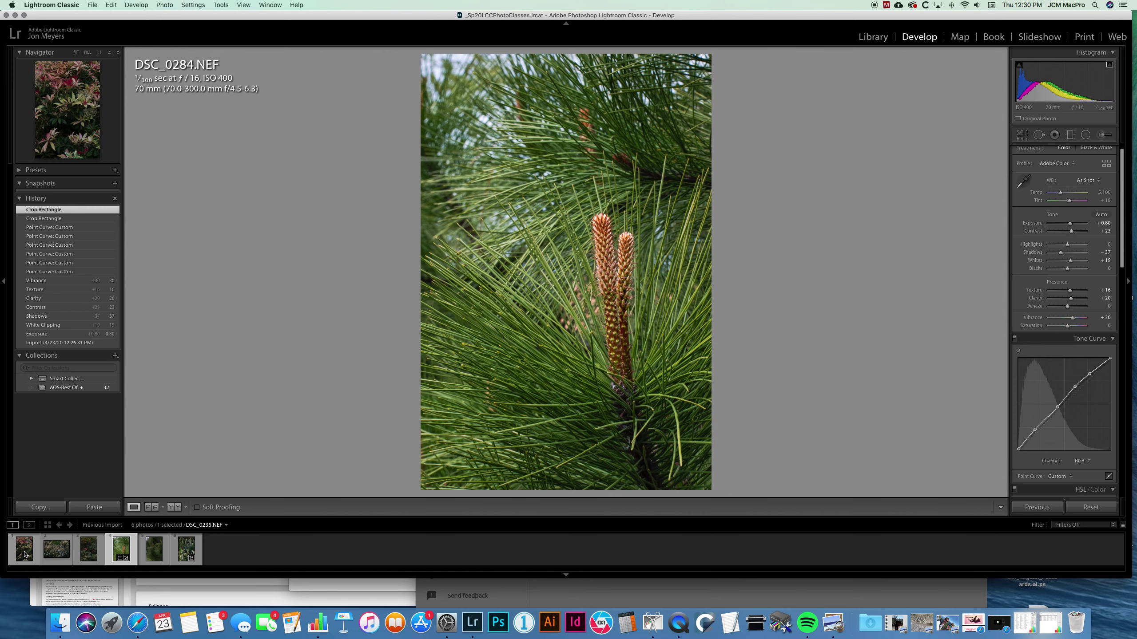
left_click(51, 553)
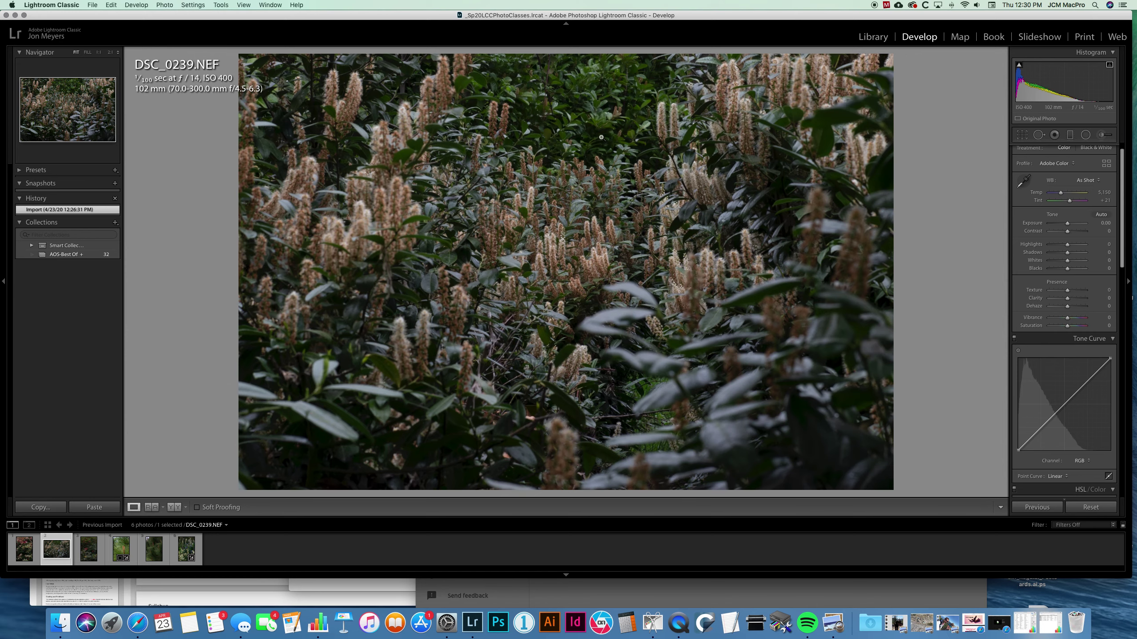
left_click(585, 255)
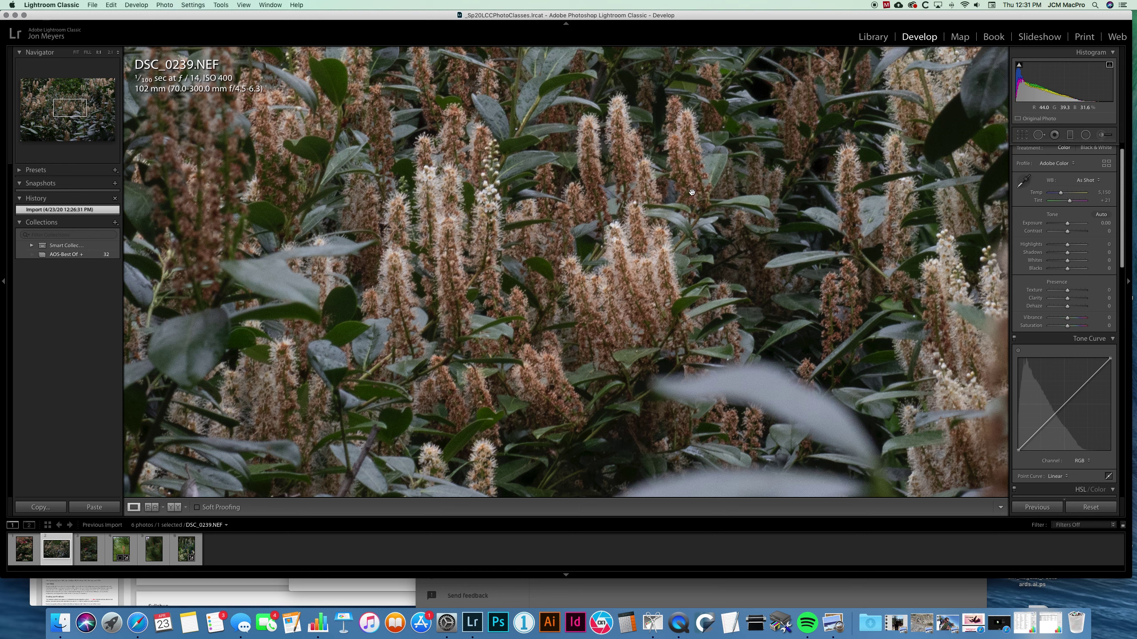
left_click(708, 233)
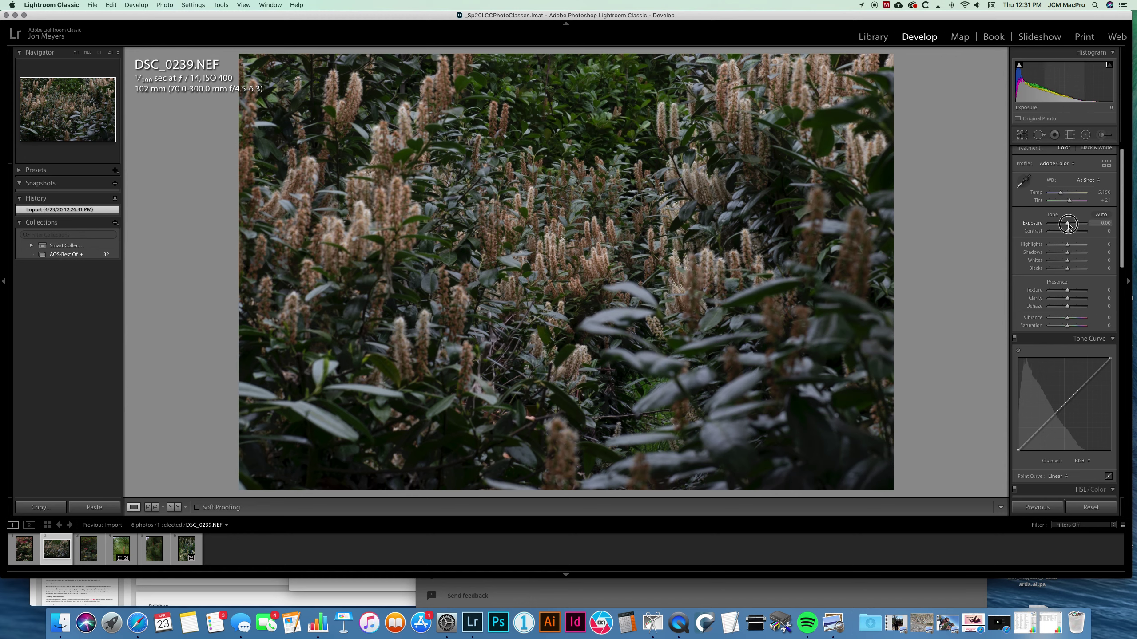
left_click_drag(1067, 223, 1070, 225)
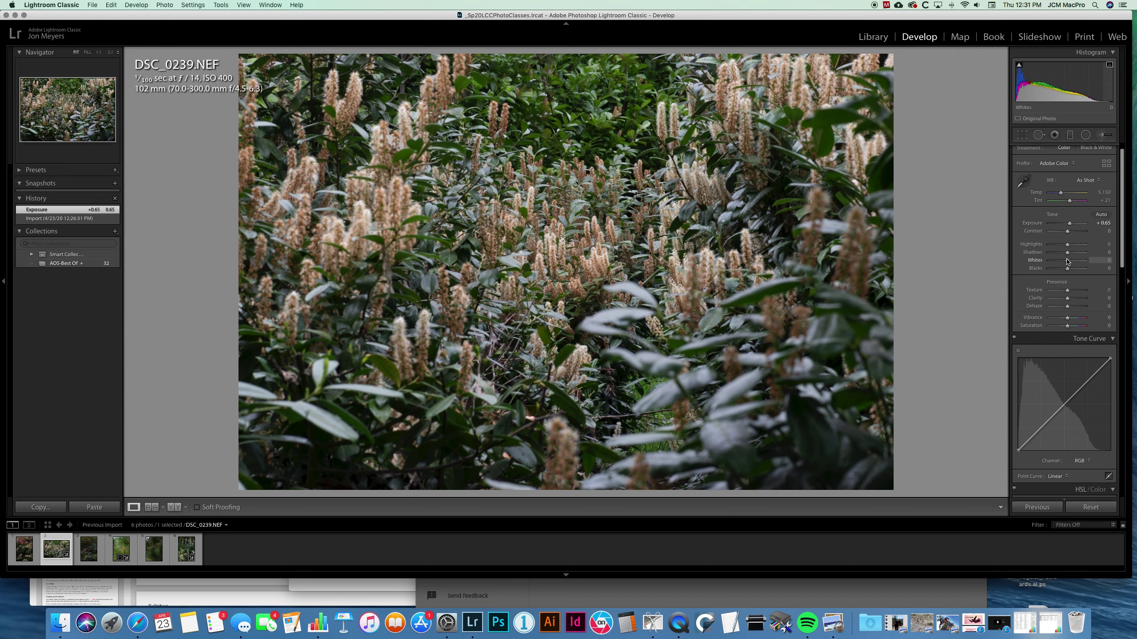
mouse_move(1067, 261)
left_mouse_down()
mouse_move(1069, 246)
mouse_move(1068, 270)
mouse_move(1066, 255)
mouse_move(1049, 256)
mouse_move(1065, 256)
left_mouse_up()
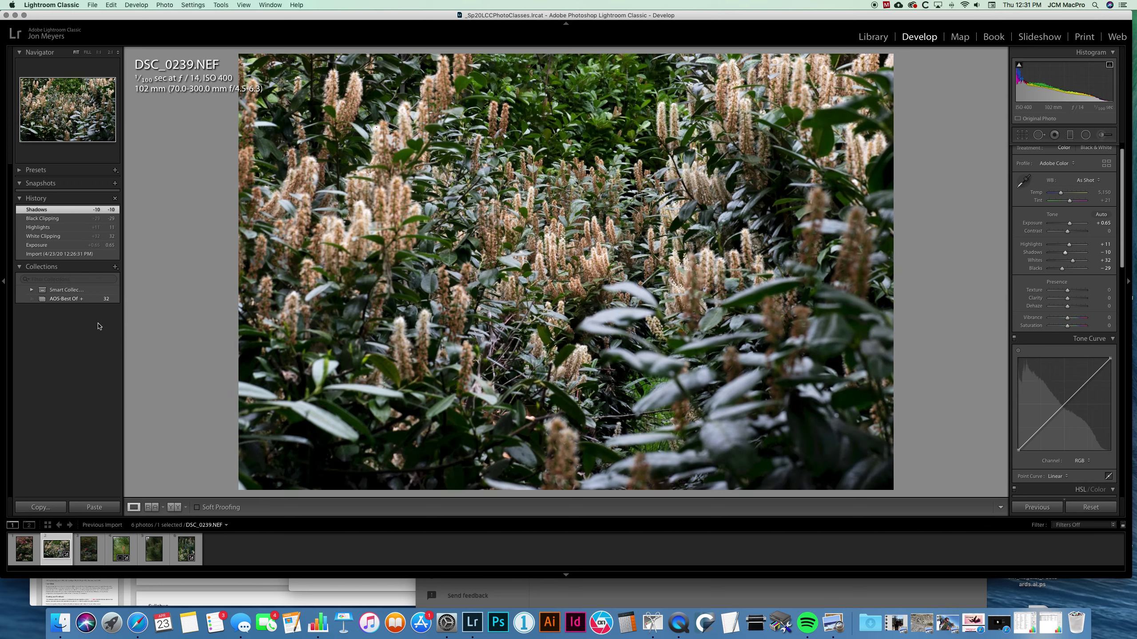
Compare DSC_0239.NEF's Import history state with the latest Shadows state and set Contrast to -39
left_click(81, 254)
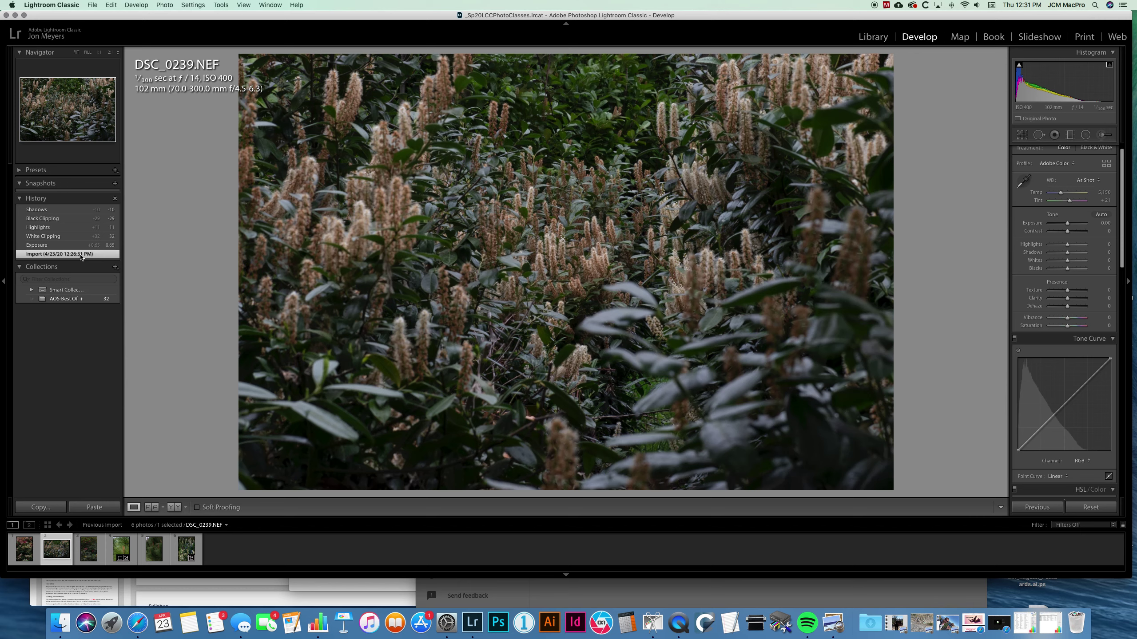
left_click(69, 212)
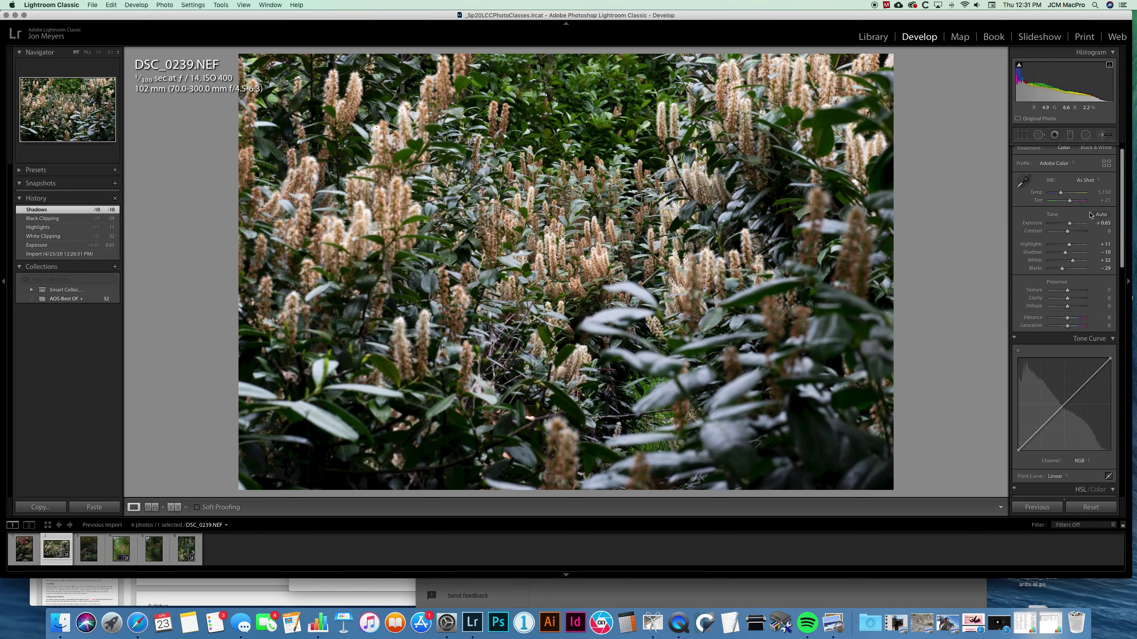
left_click_drag(1068, 231, 1060, 232)
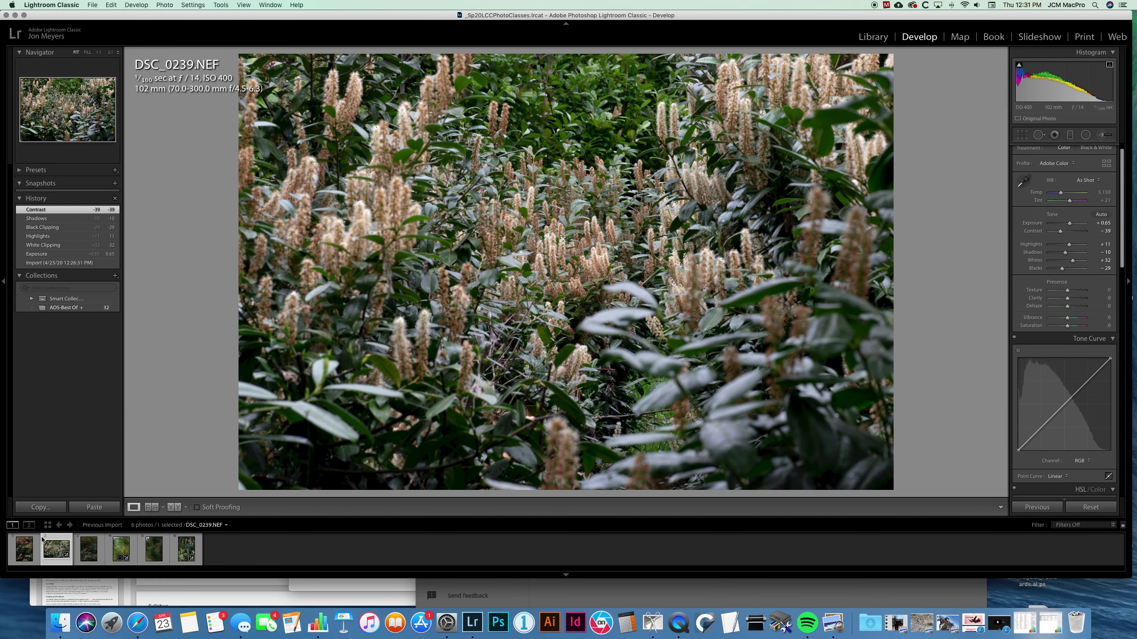
Open DSC_0244.NEF and apply the Camera Matching profile Flat from the Profile Browser
left_click(89, 550)
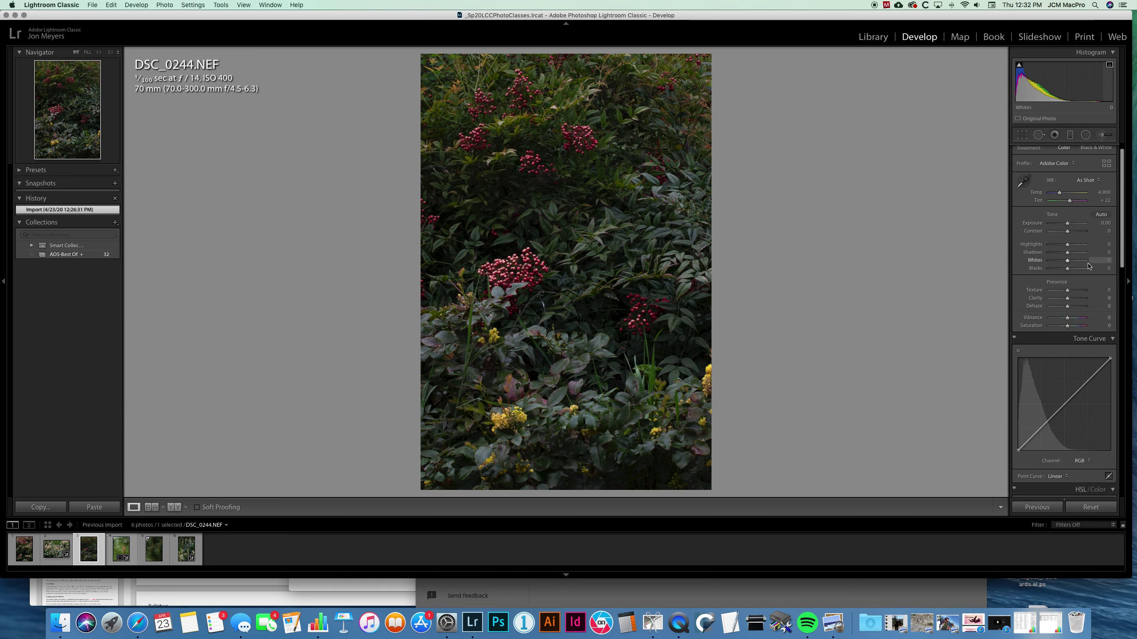
scroll(1090, 244, "up", 2)
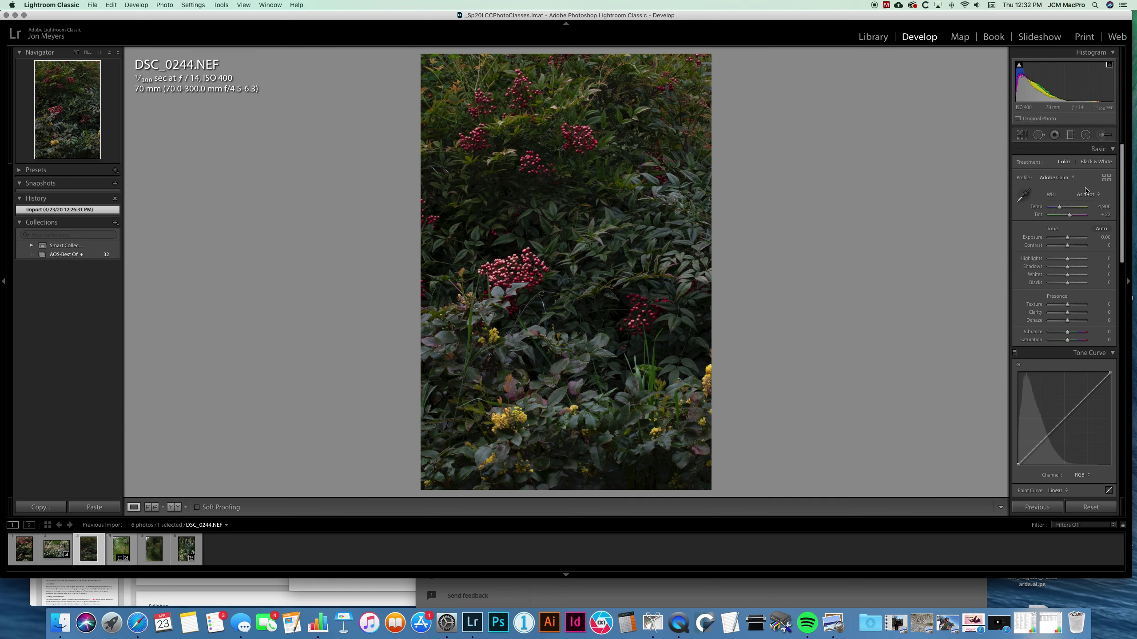
left_click(1107, 179)
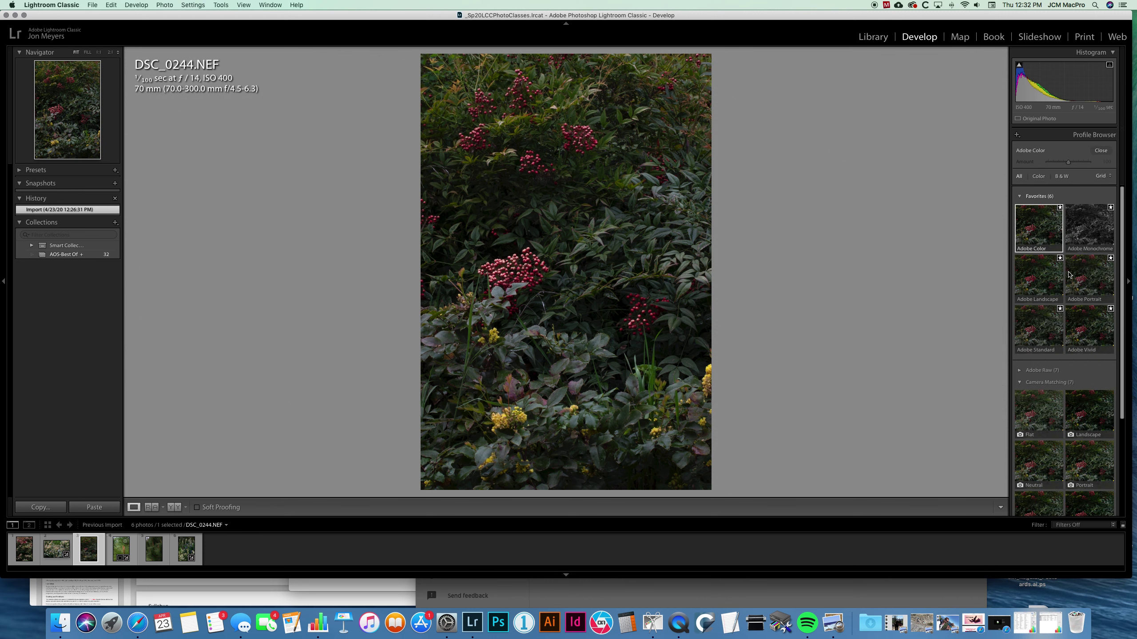
left_click(1034, 414)
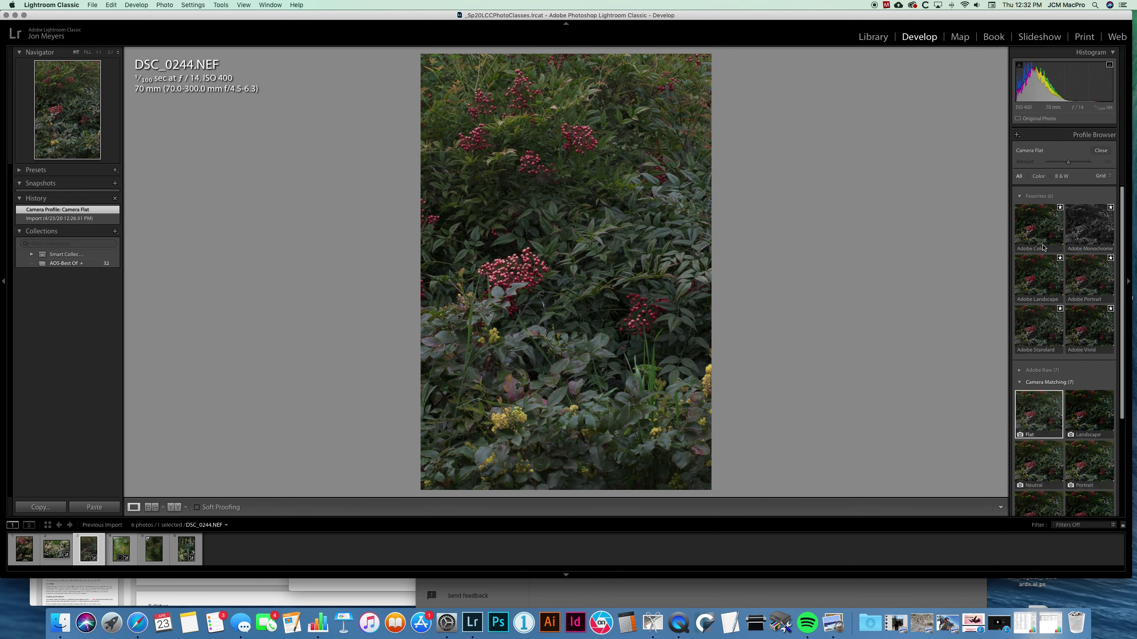
Compare the berry photo's Import and Camera Flat history states, and preview the Camera Vivid profile
left_click(86, 219)
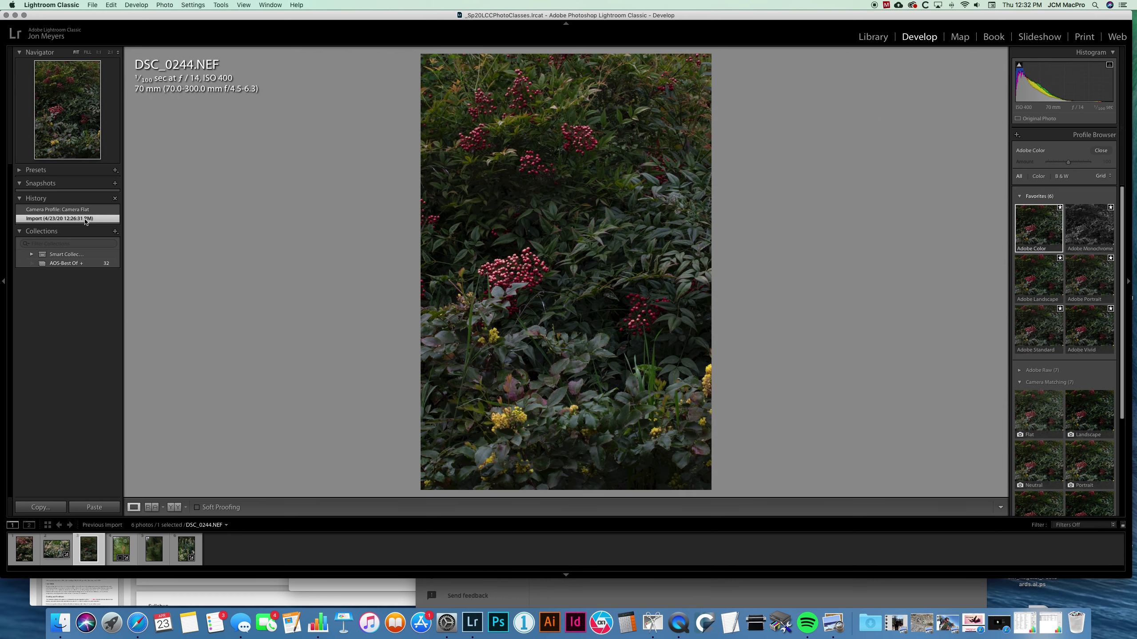
left_click(83, 210)
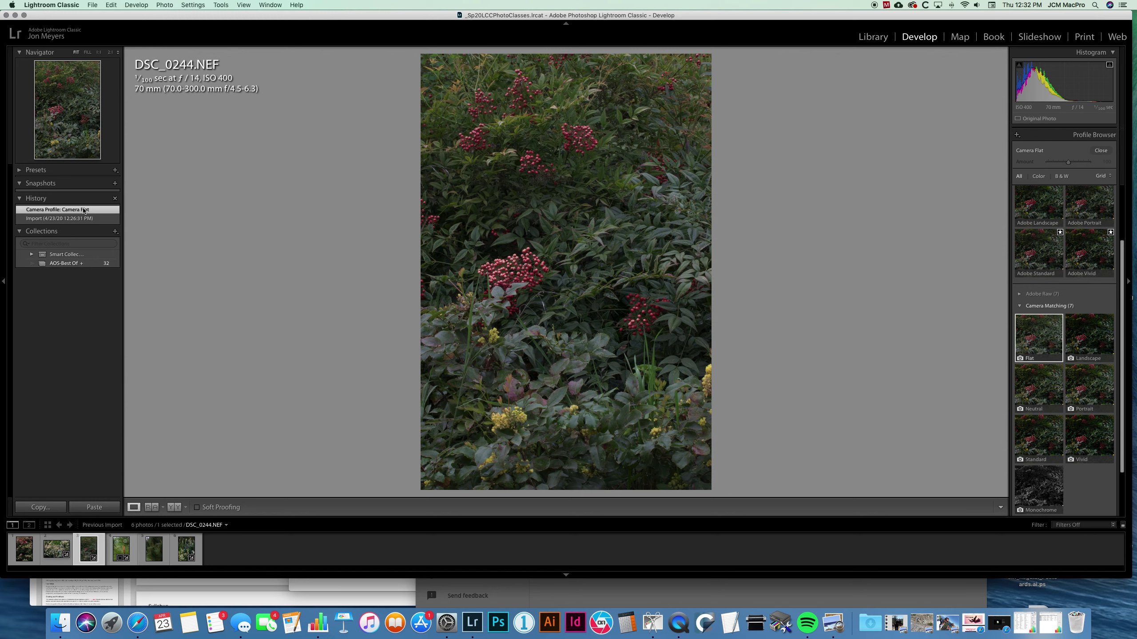
left_click(84, 218)
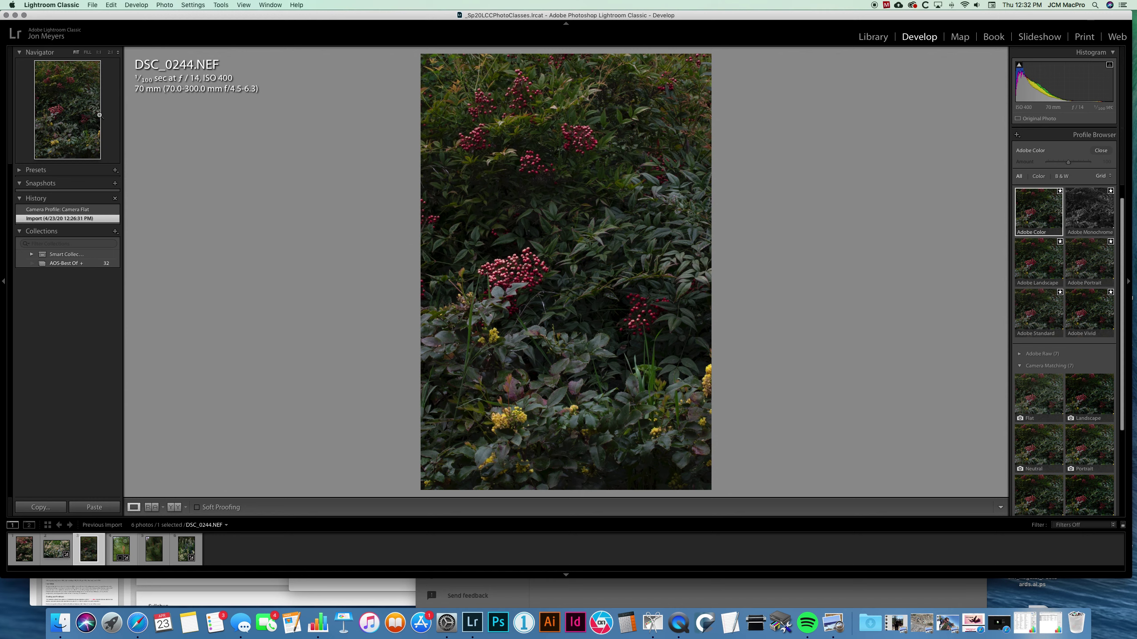
left_click(47, 212)
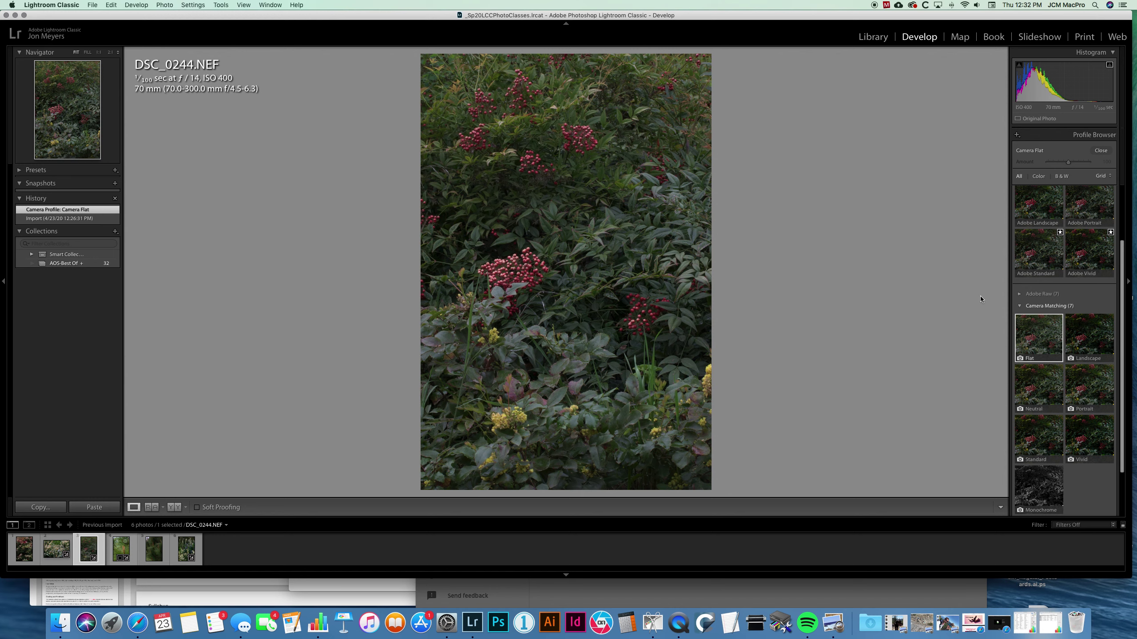
scroll(1066, 420, "down", 1)
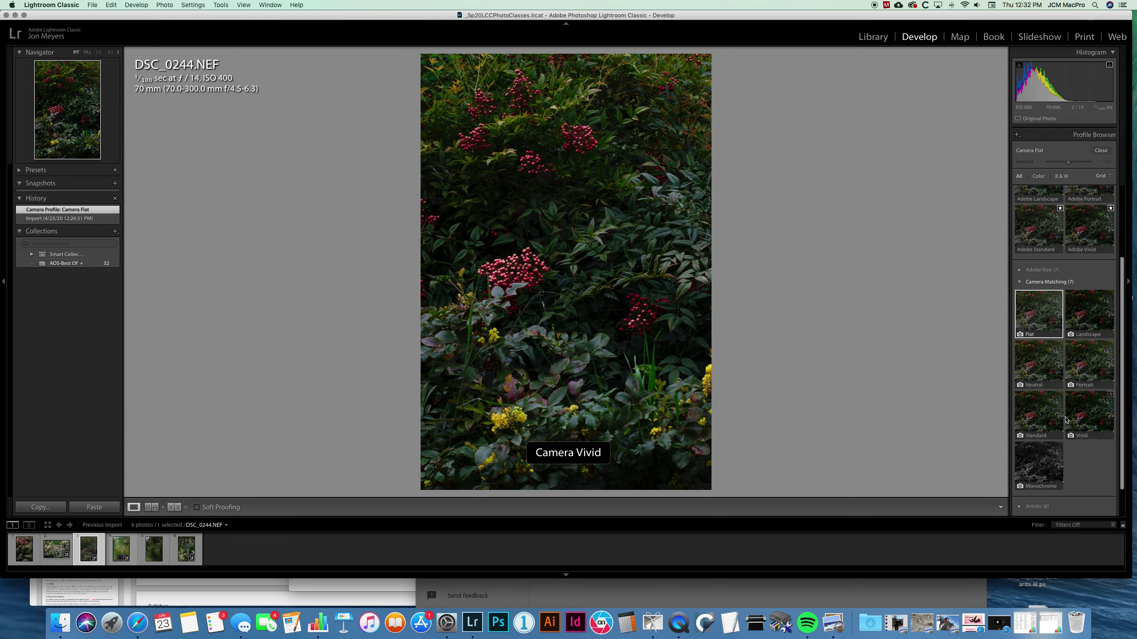